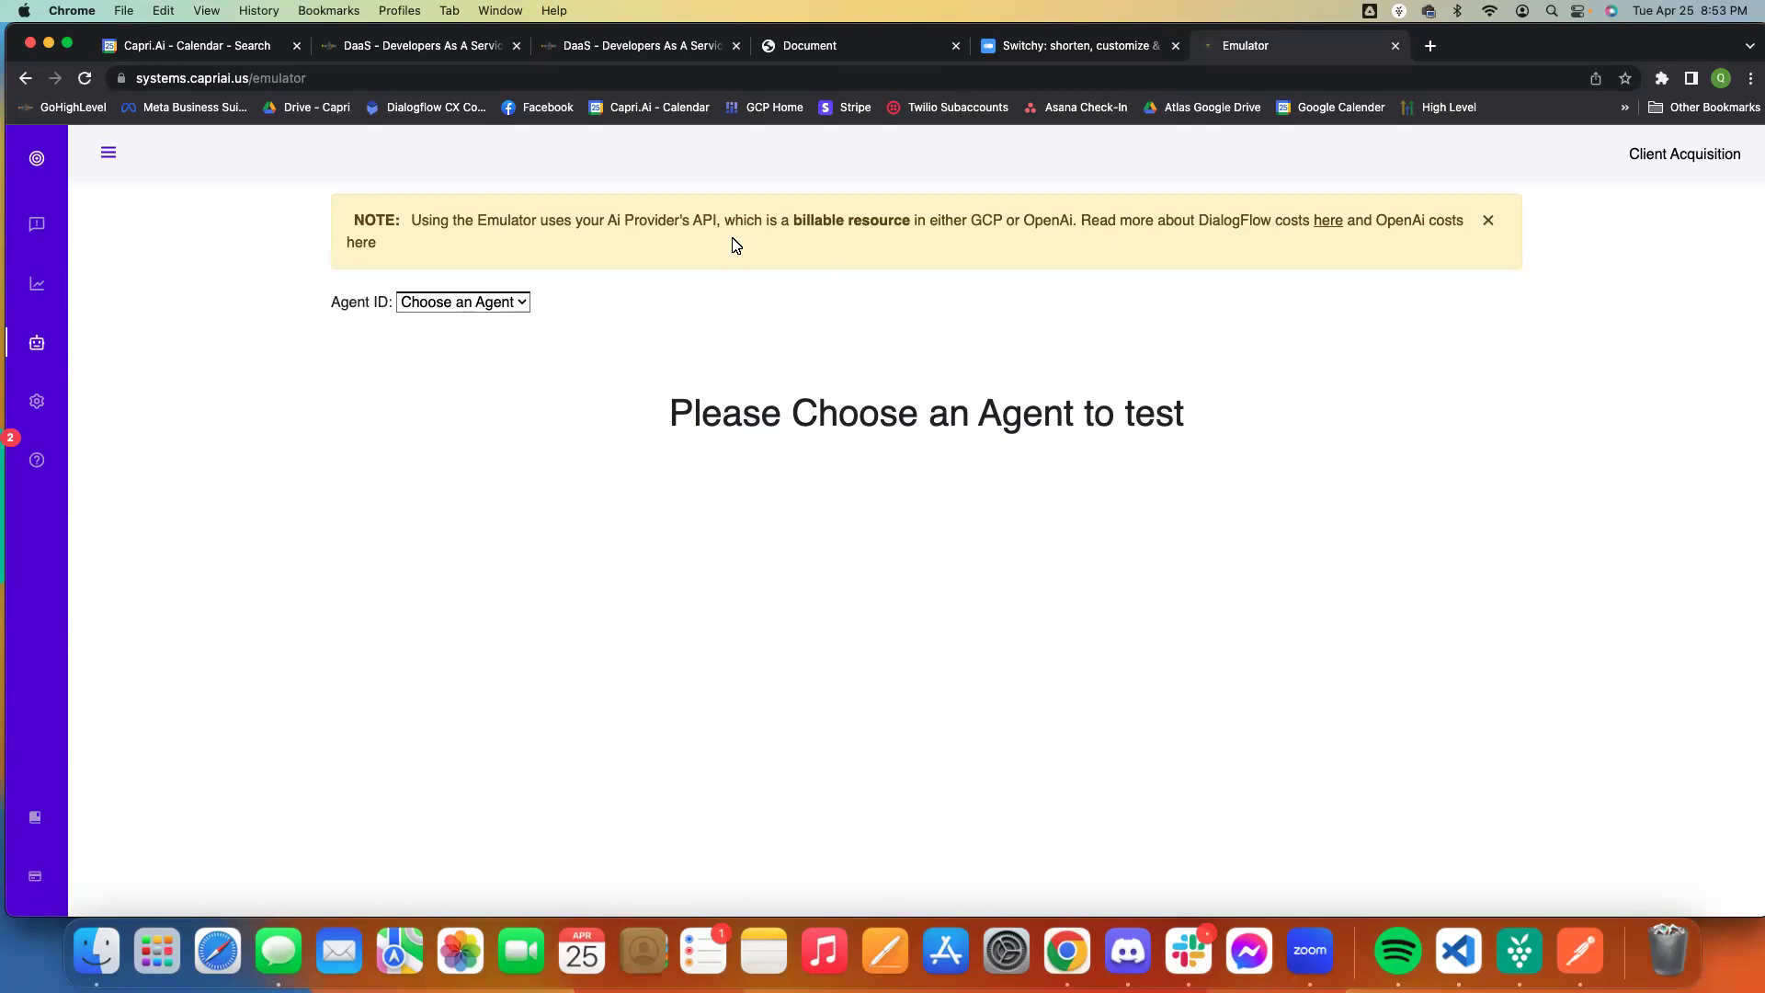
# Step: Load the Chat-GPT agent from the Agent ID dropdown in the Capri AI emulator
pyautogui.click(487, 300)
pyautogui.click(451, 349)
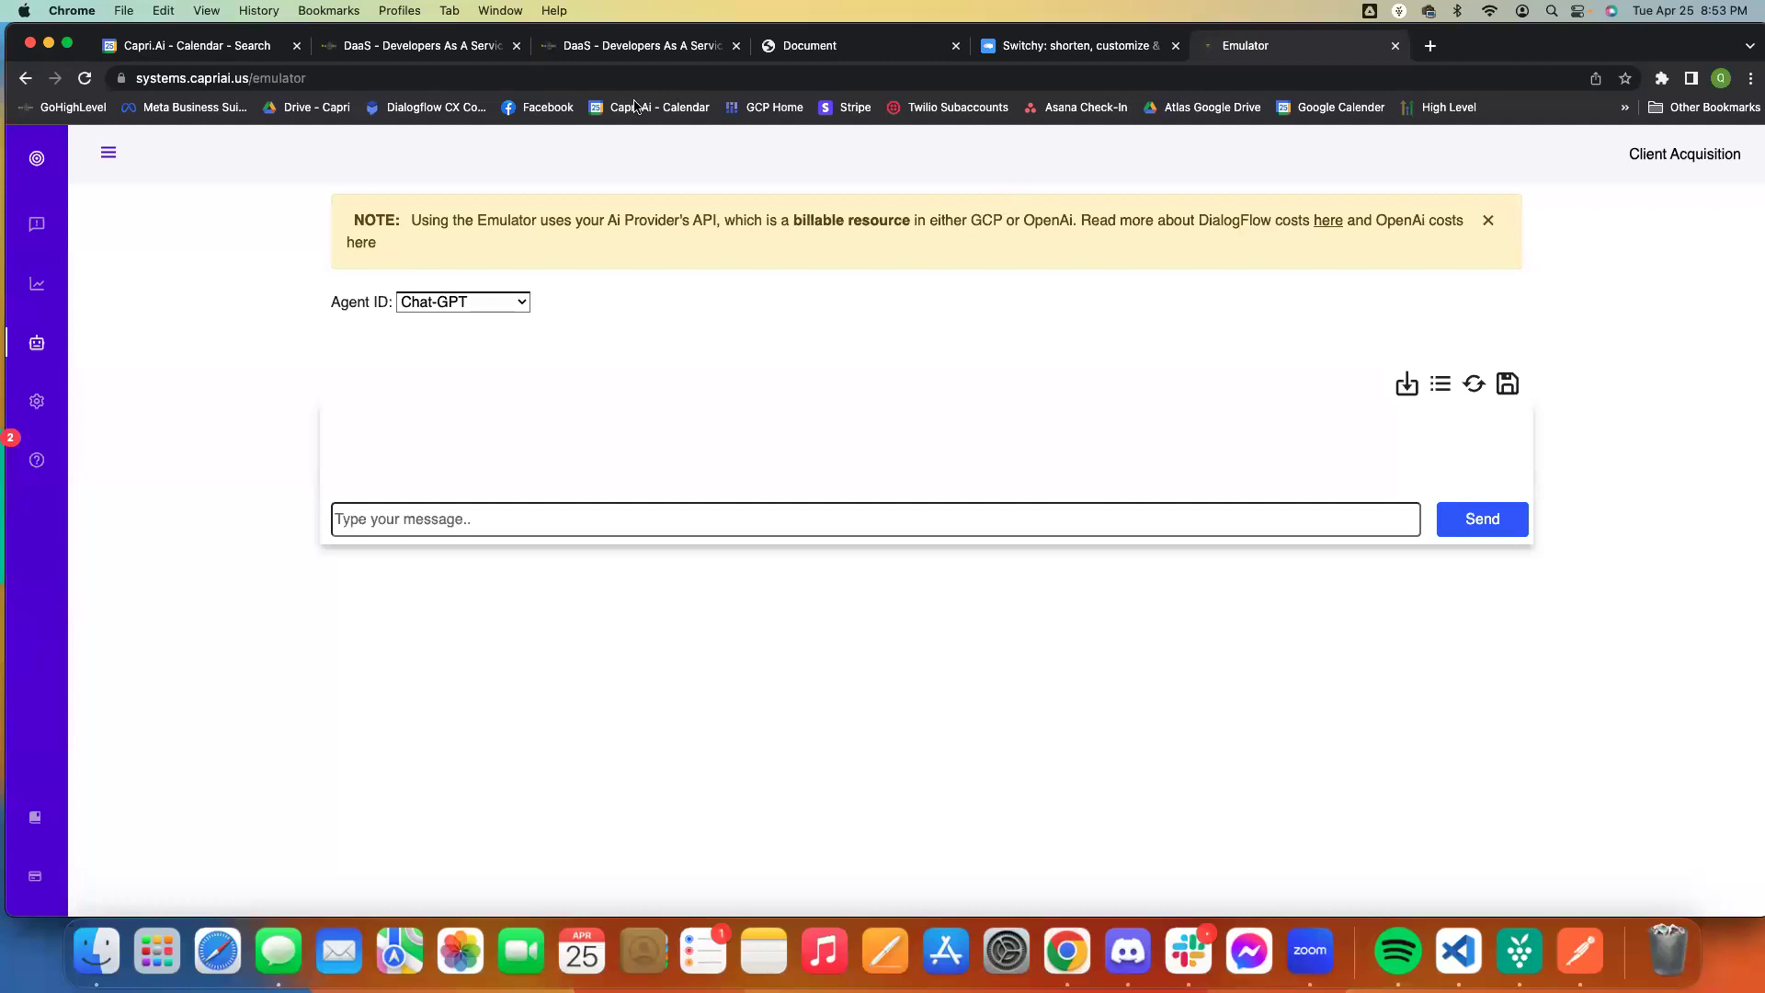
# Step: On the GoHighLevel embedded emulator page, select the Chat-GPT agent
pyautogui.click(390, 46)
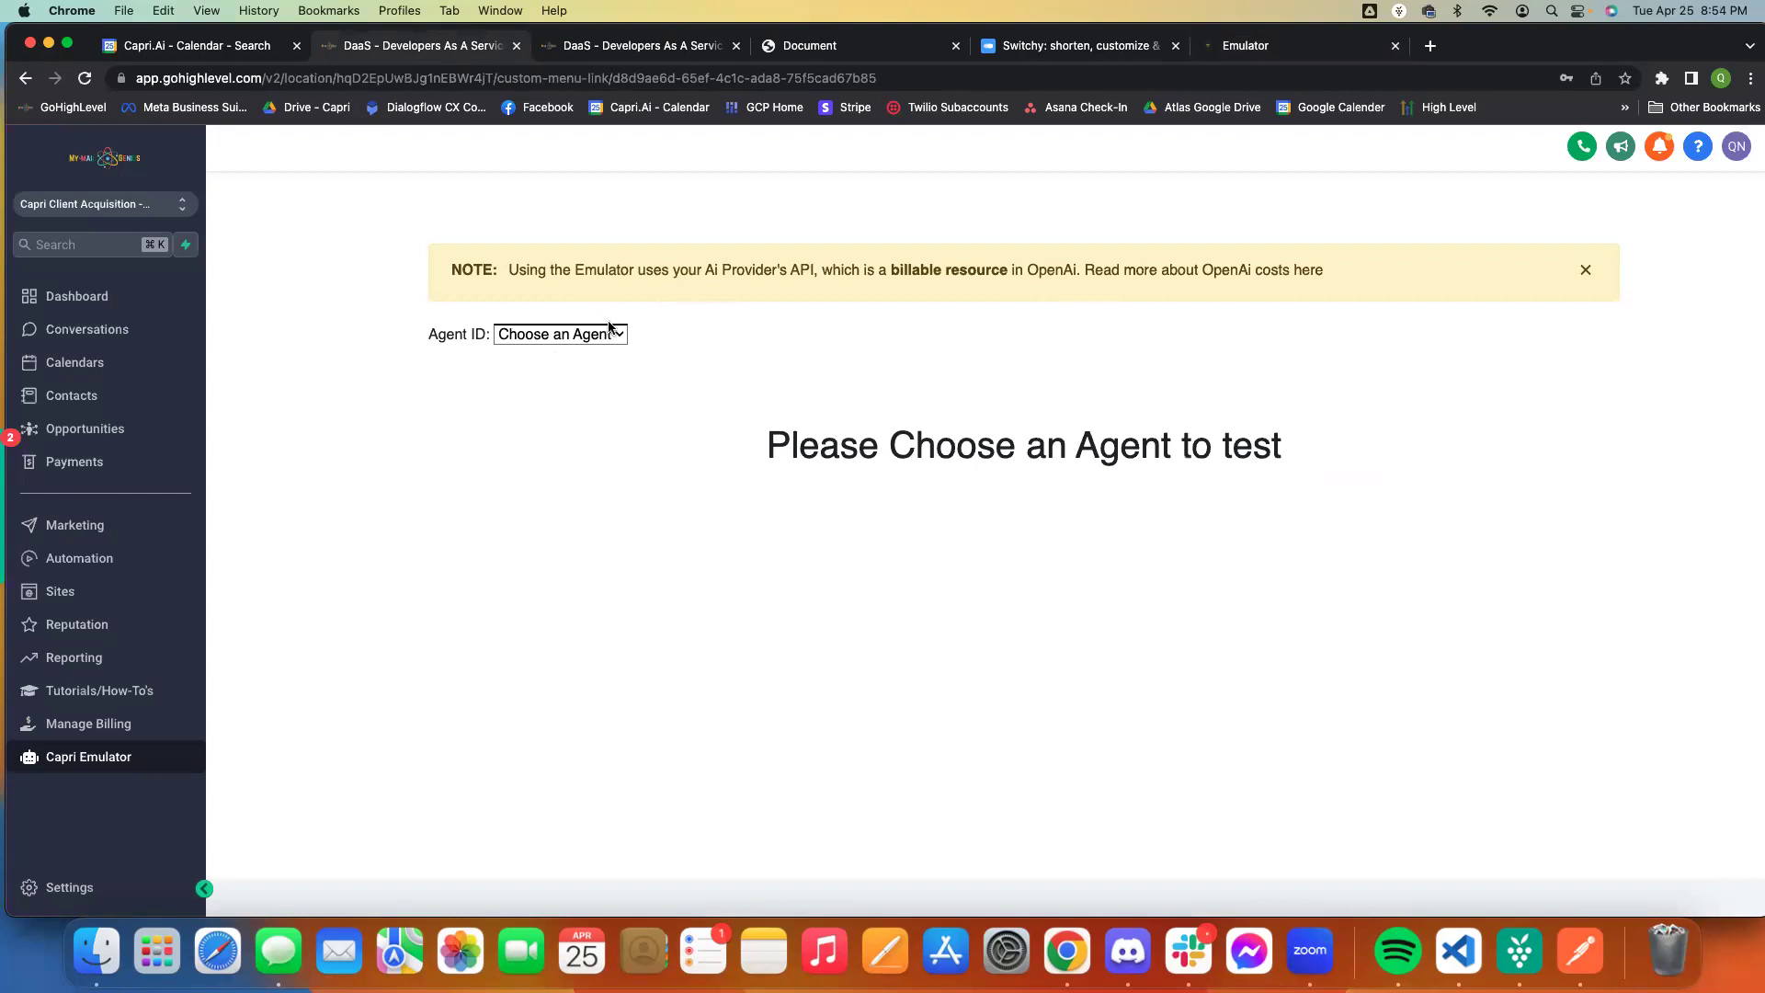
pyautogui.click(564, 339)
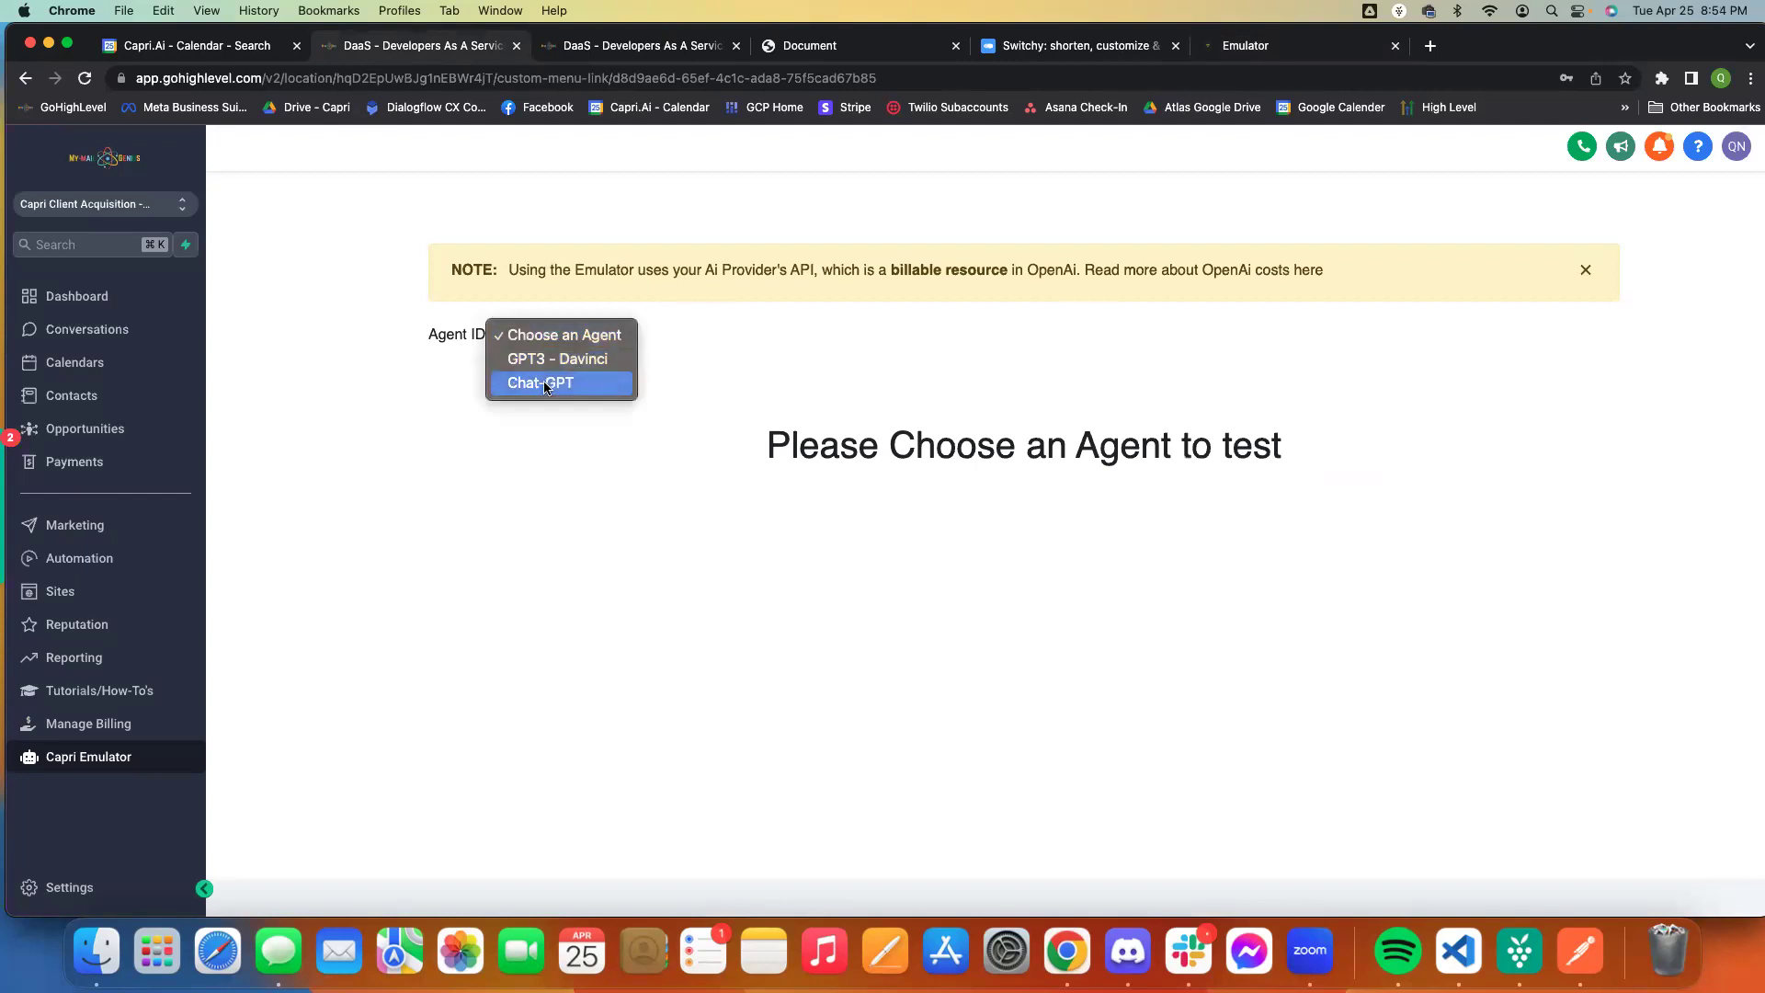
pyautogui.click(579, 383)
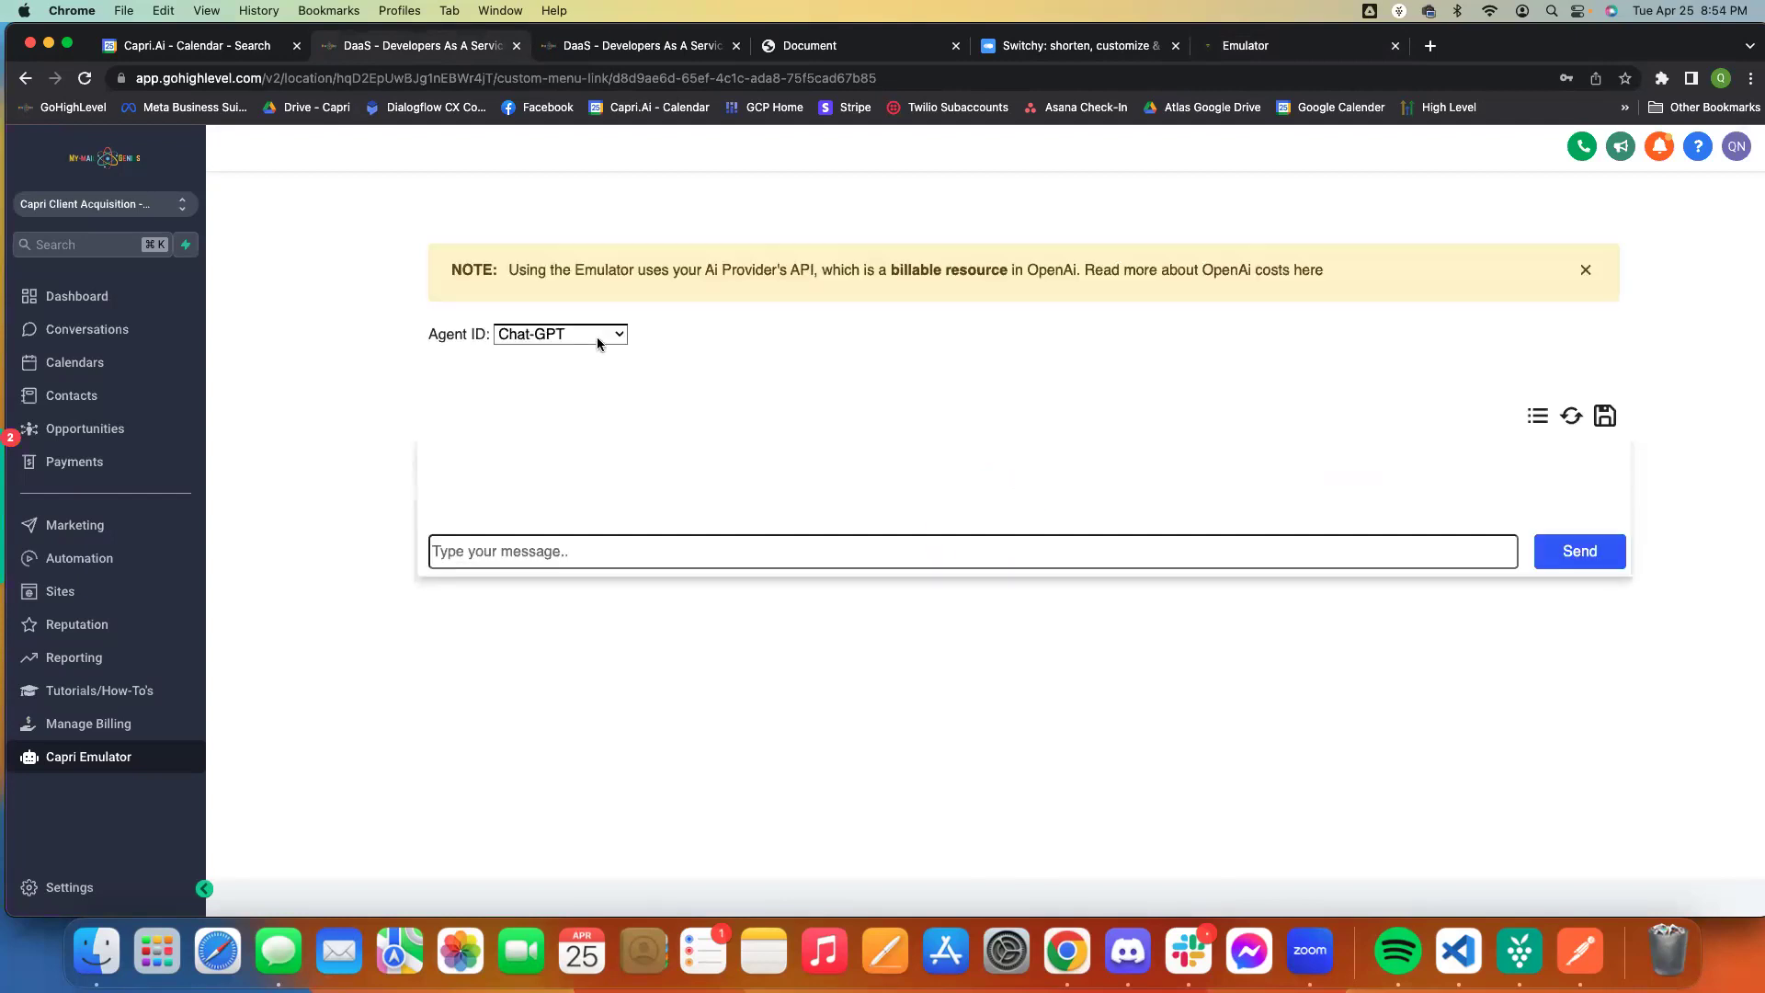
# Step: Send Chat-GPT the greeting 'hey how are you today!'
pyautogui.click(781, 557)
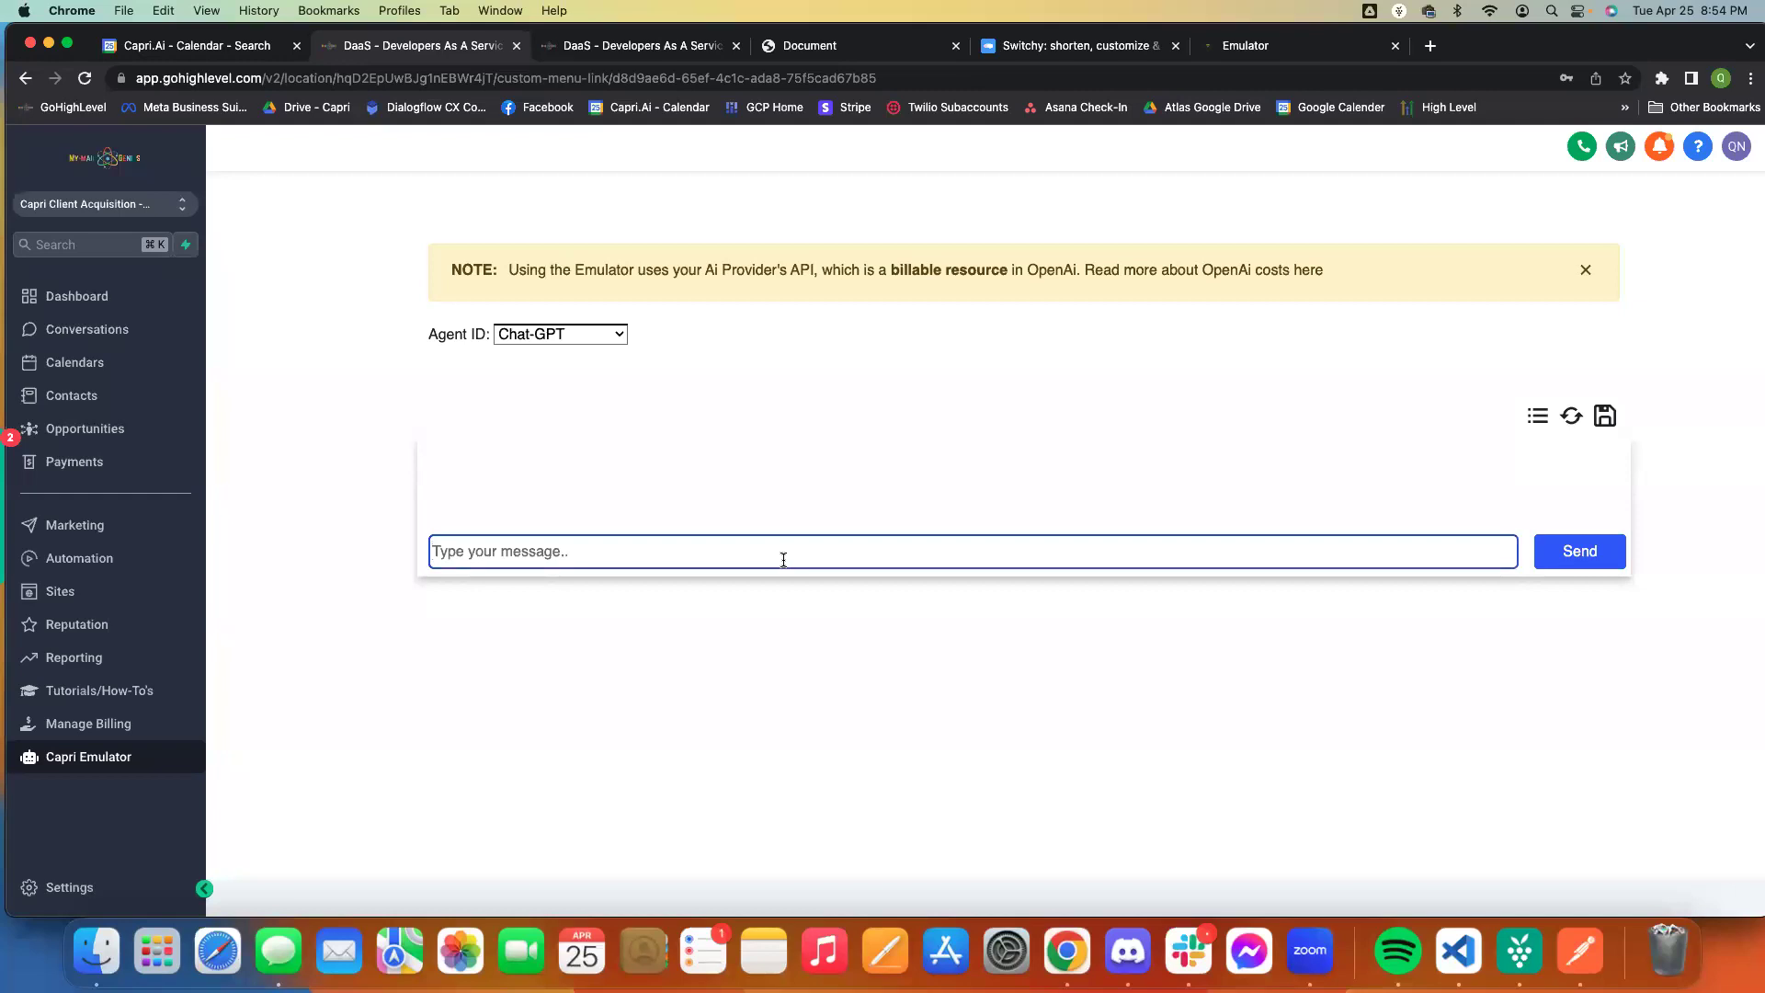
pyautogui.write('h')
pyautogui.press('BackSpace')
pyautogui.write('hey h')
pyautogui.write('ow are you today!')
pyautogui.press('Return')
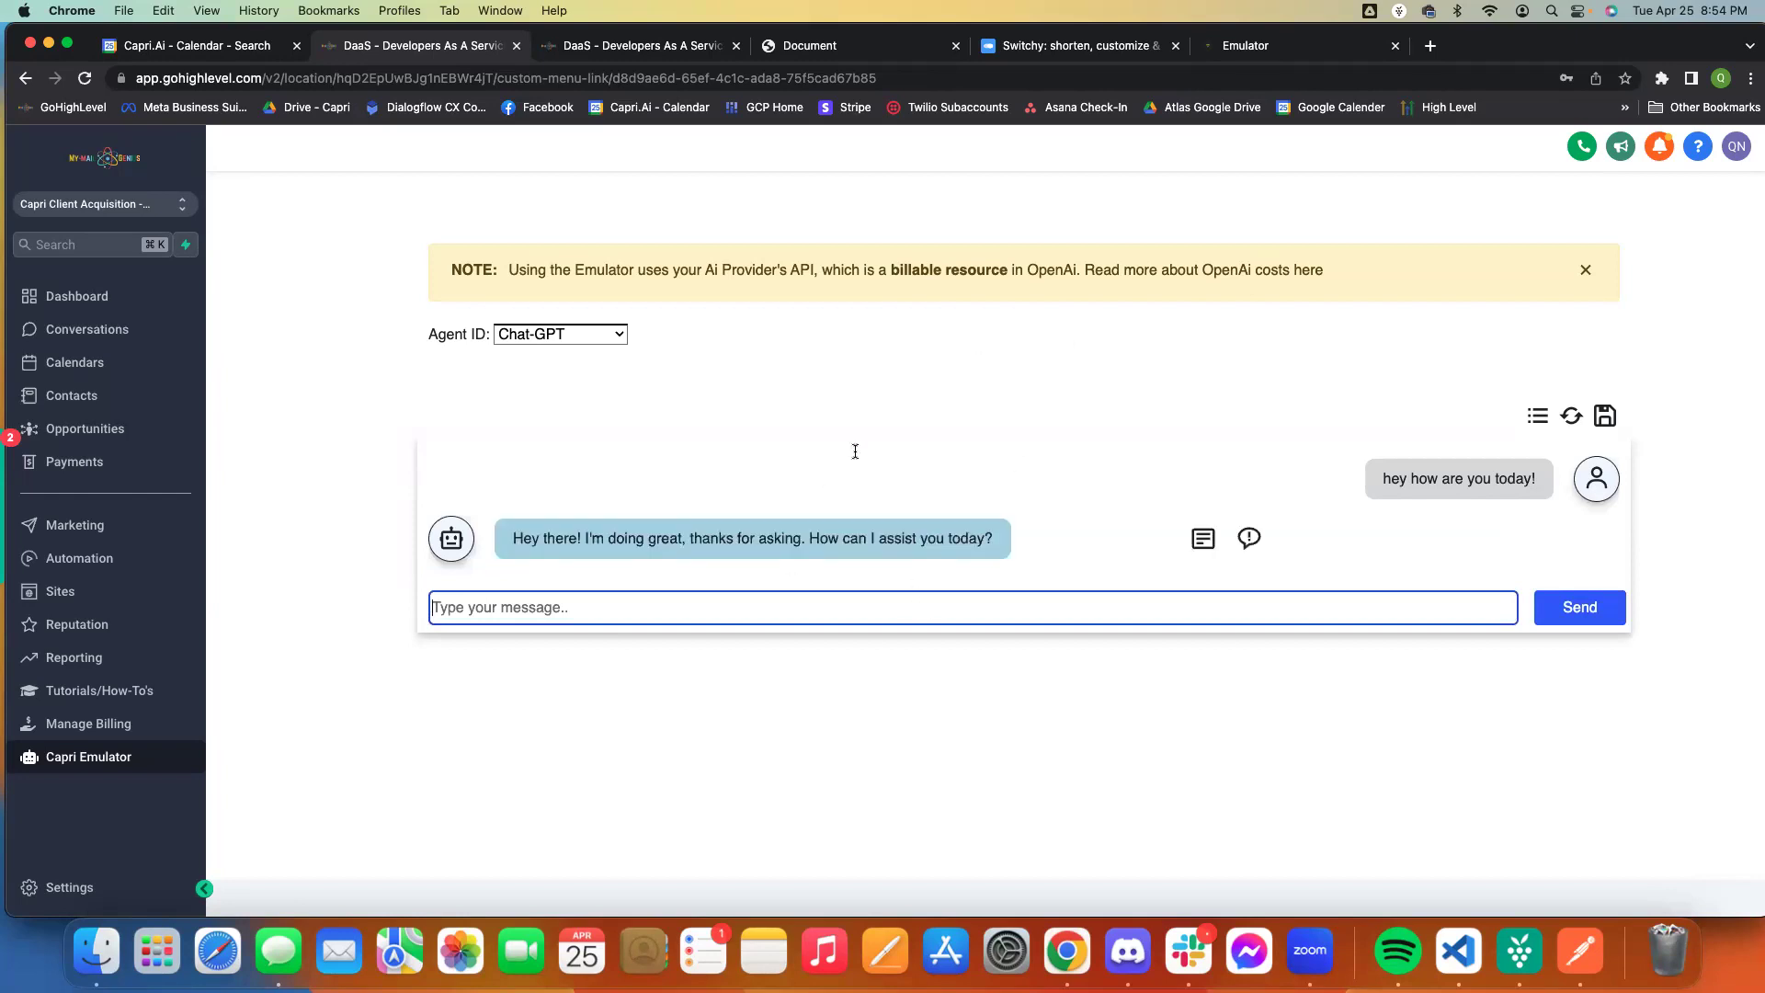
# Step: Highlight Chat-GPT's reply, open its correction box, and view the saved chat sessions
pyautogui.click(577, 539)
pyautogui.moveTo(576, 539); pyautogui.dragTo(953, 539)
pyautogui.click(952, 538)
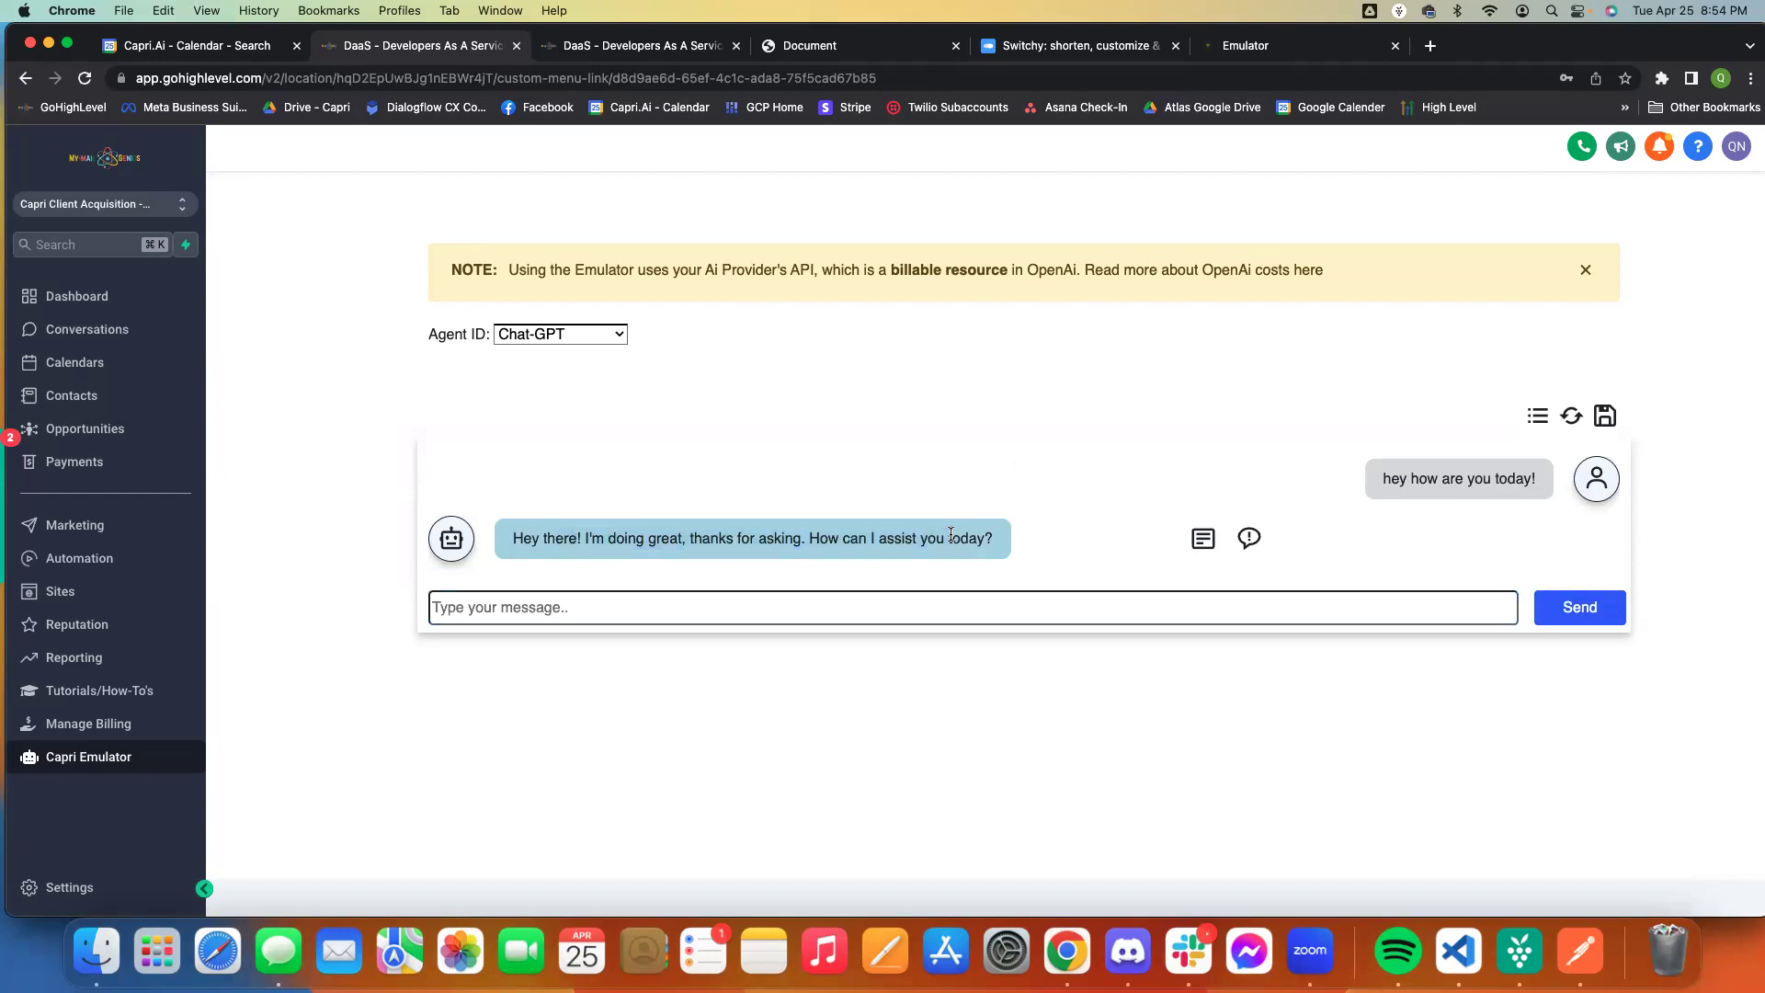
pyautogui.click(1248, 538)
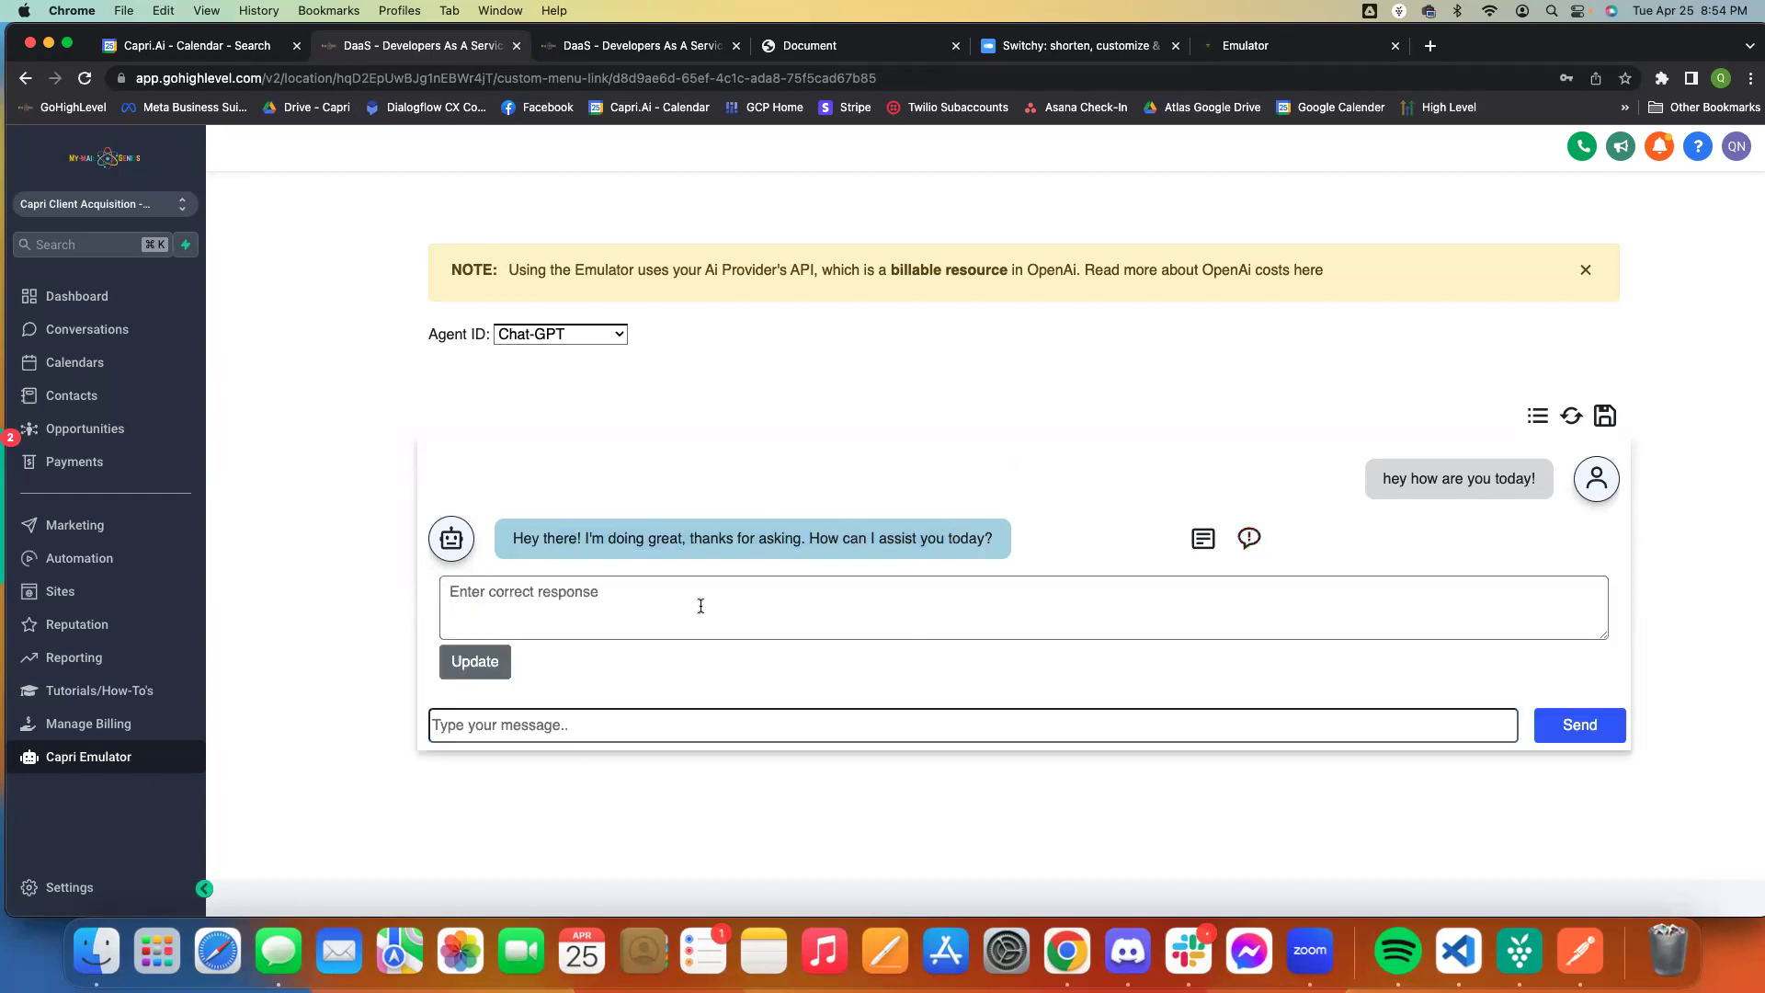
pyautogui.click(662, 597)
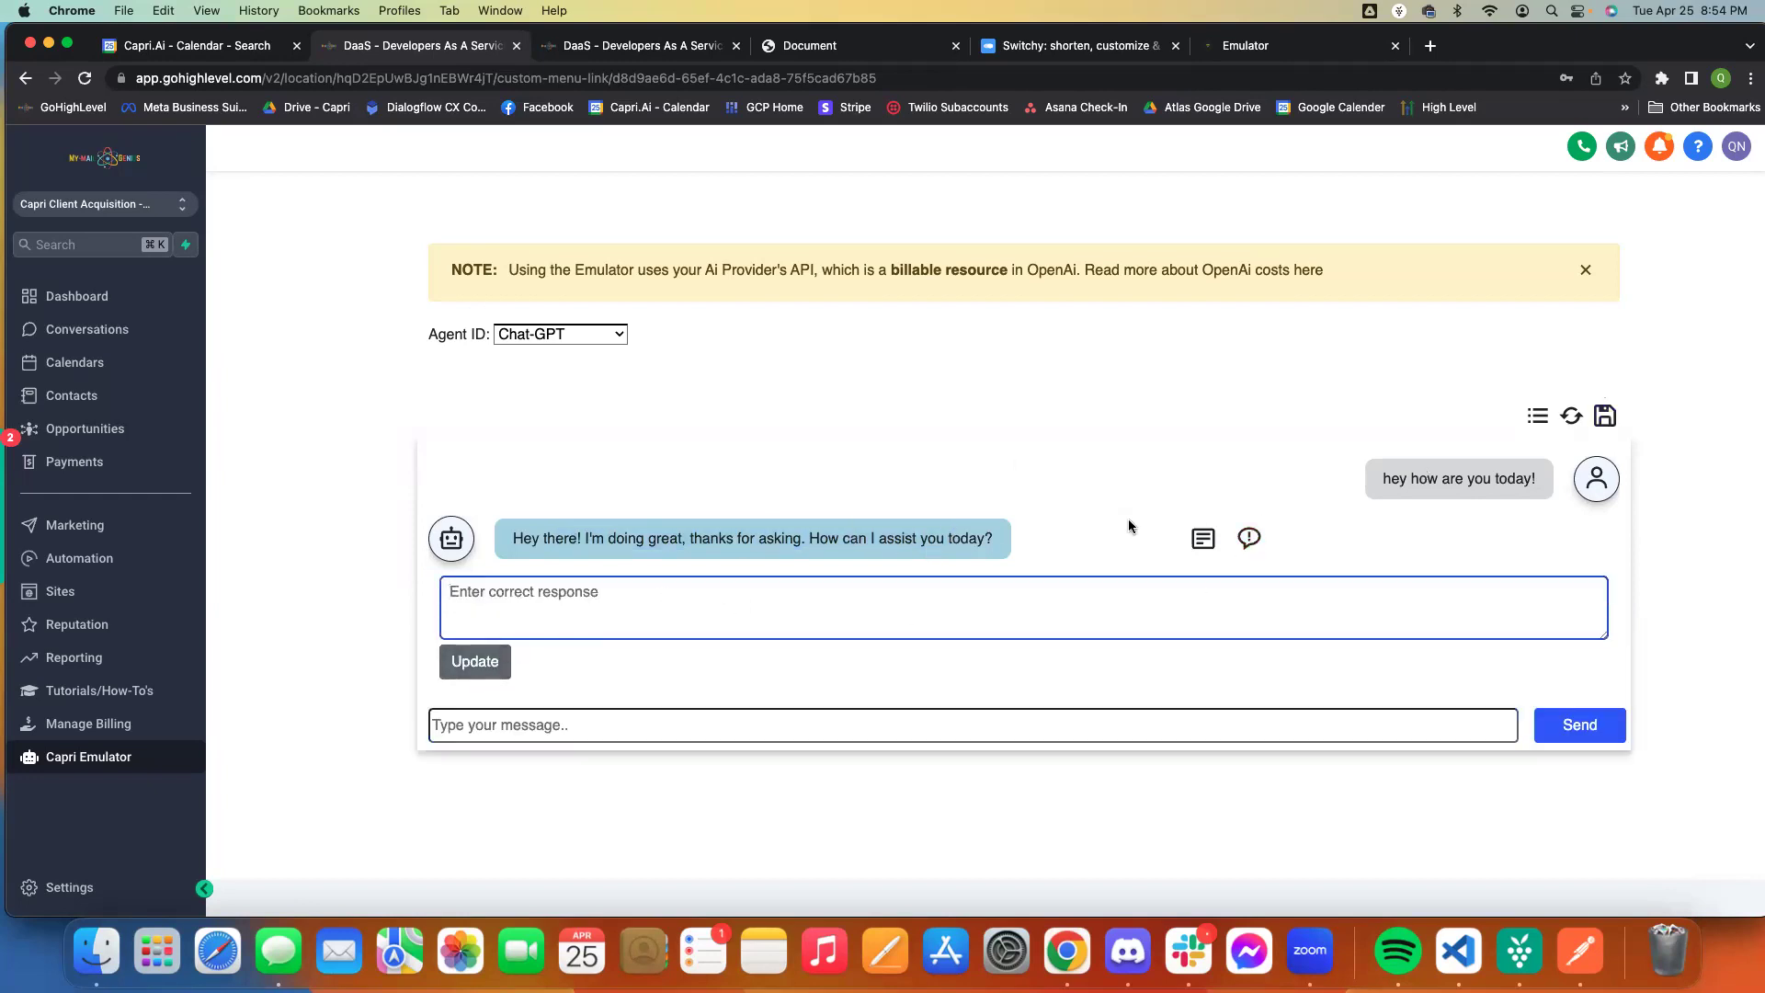
pyautogui.click(1530, 429)
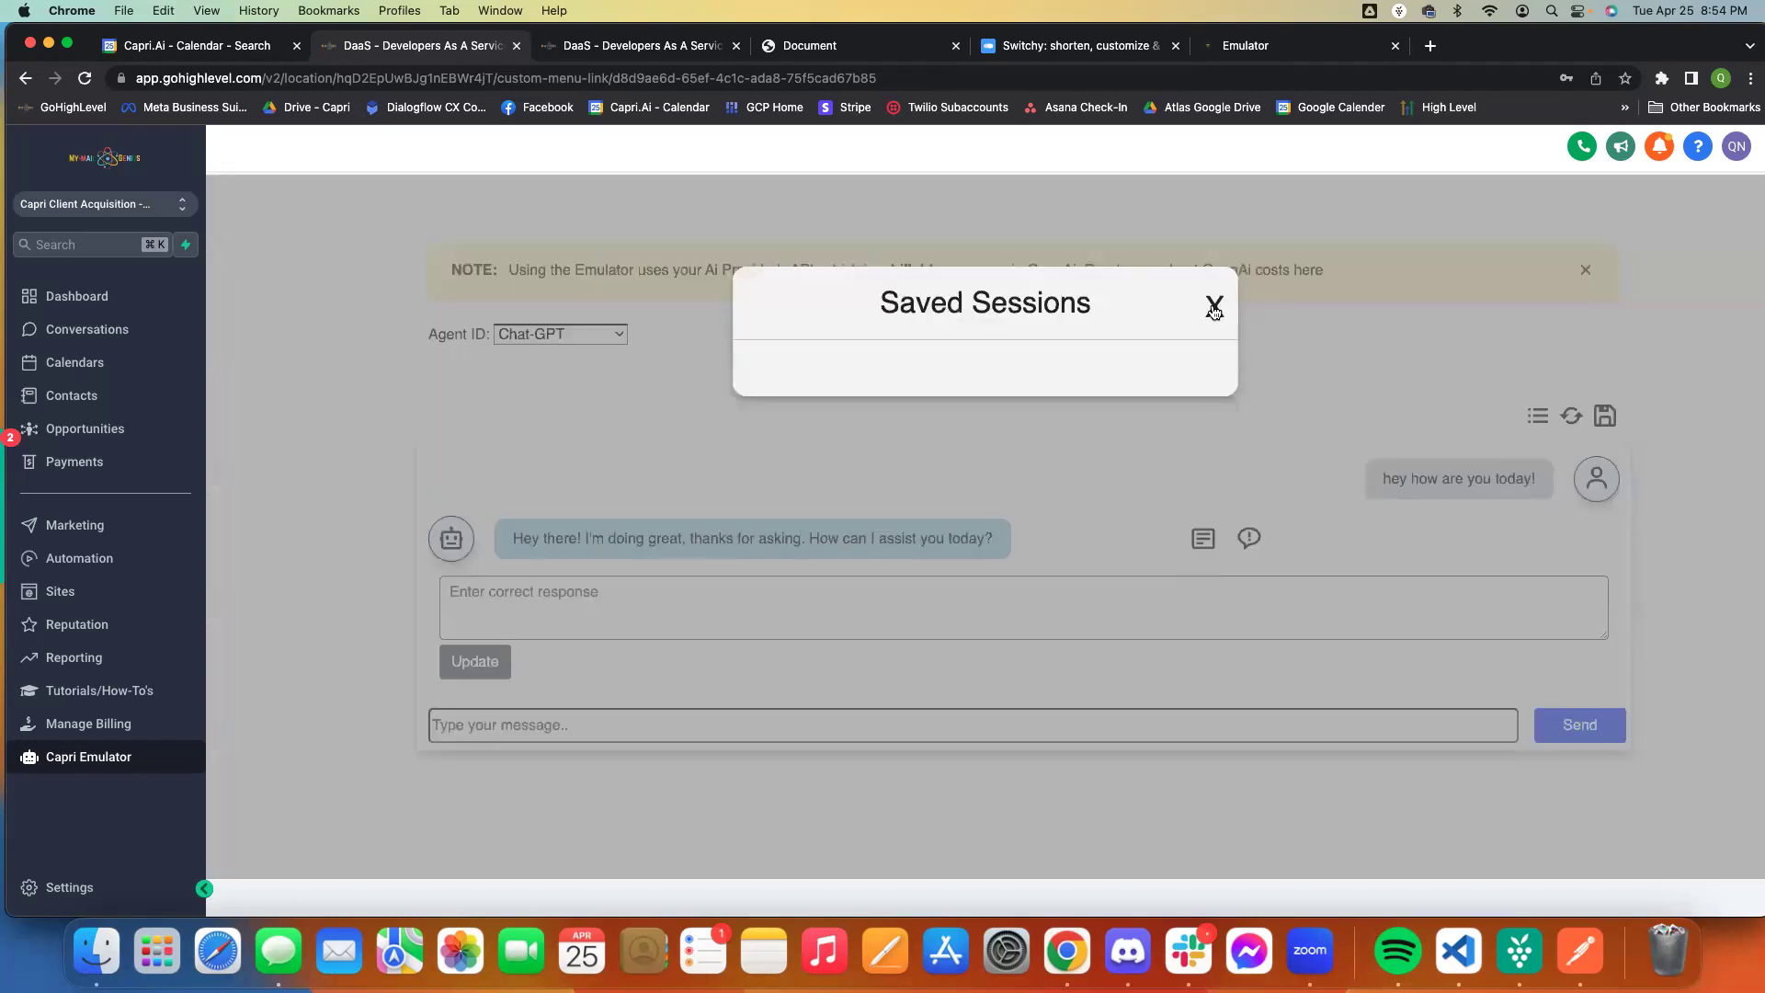
pyautogui.click(1216, 307)
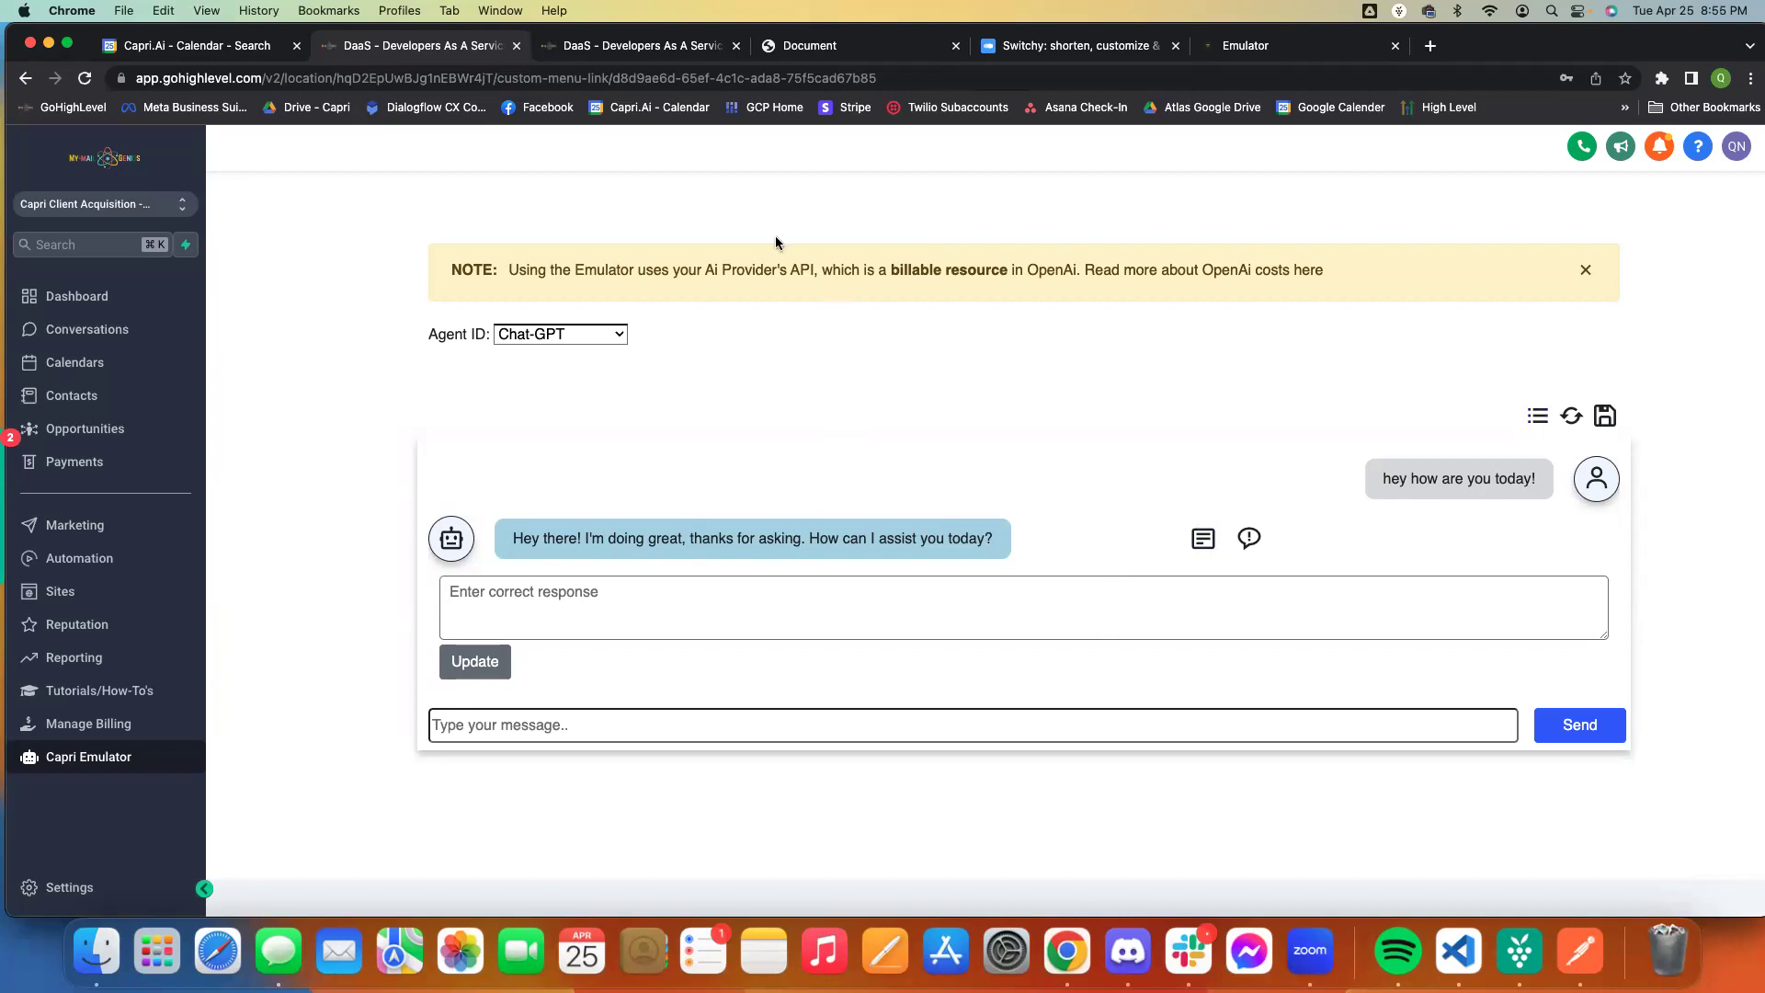
# Step: Highlight the Capri Emulator link URL, then go to the standalone Capri emulator page
pyautogui.hotkey('ctrl', 'Tab')
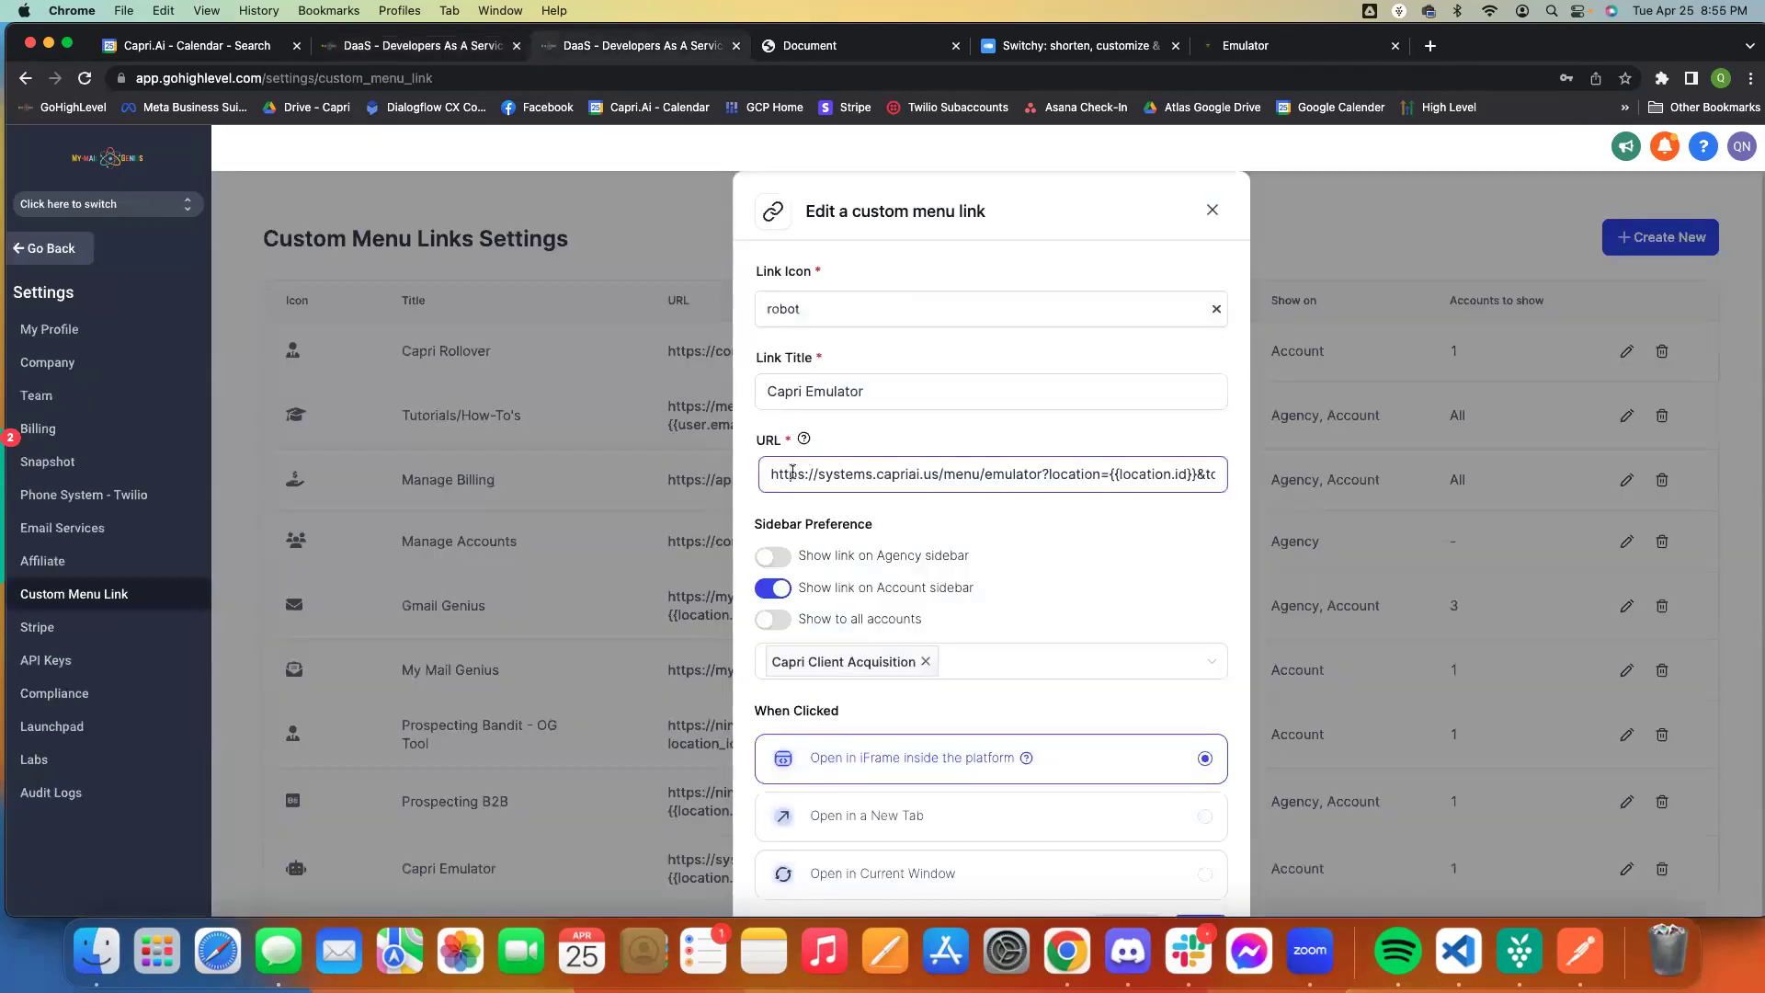
pyautogui.moveTo(792, 474); pyautogui.dragTo(1206, 475)
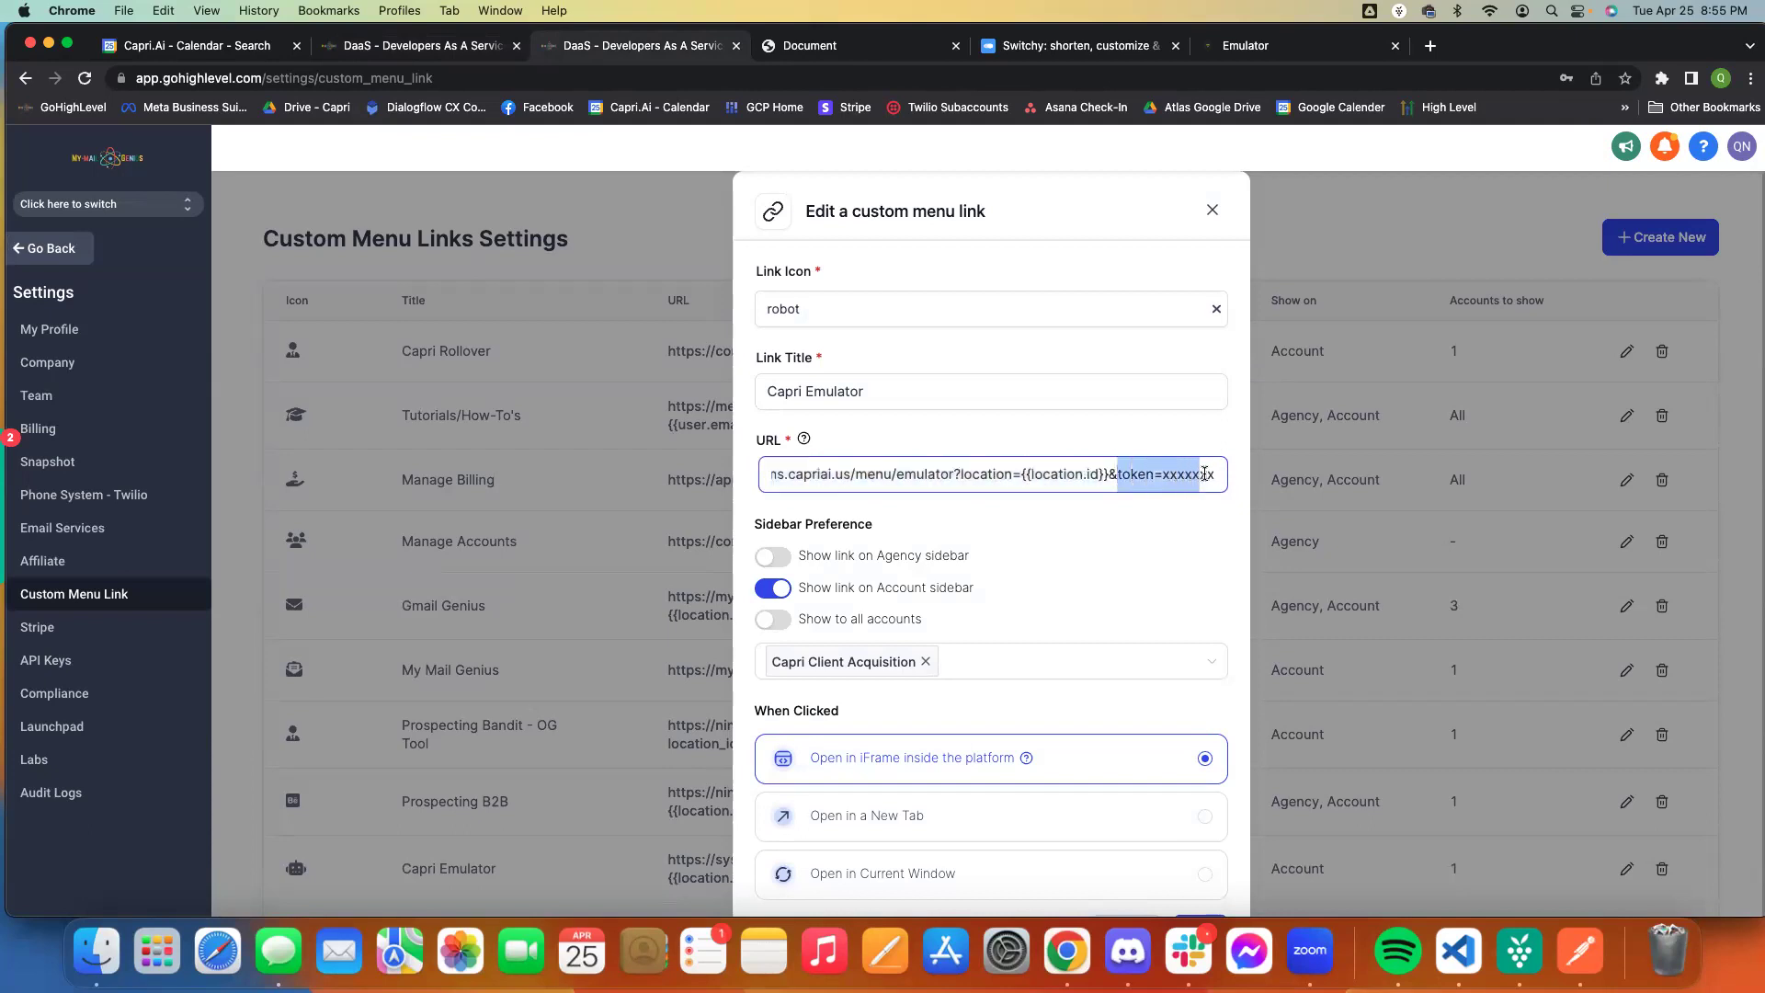
pyautogui.click(1250, 41)
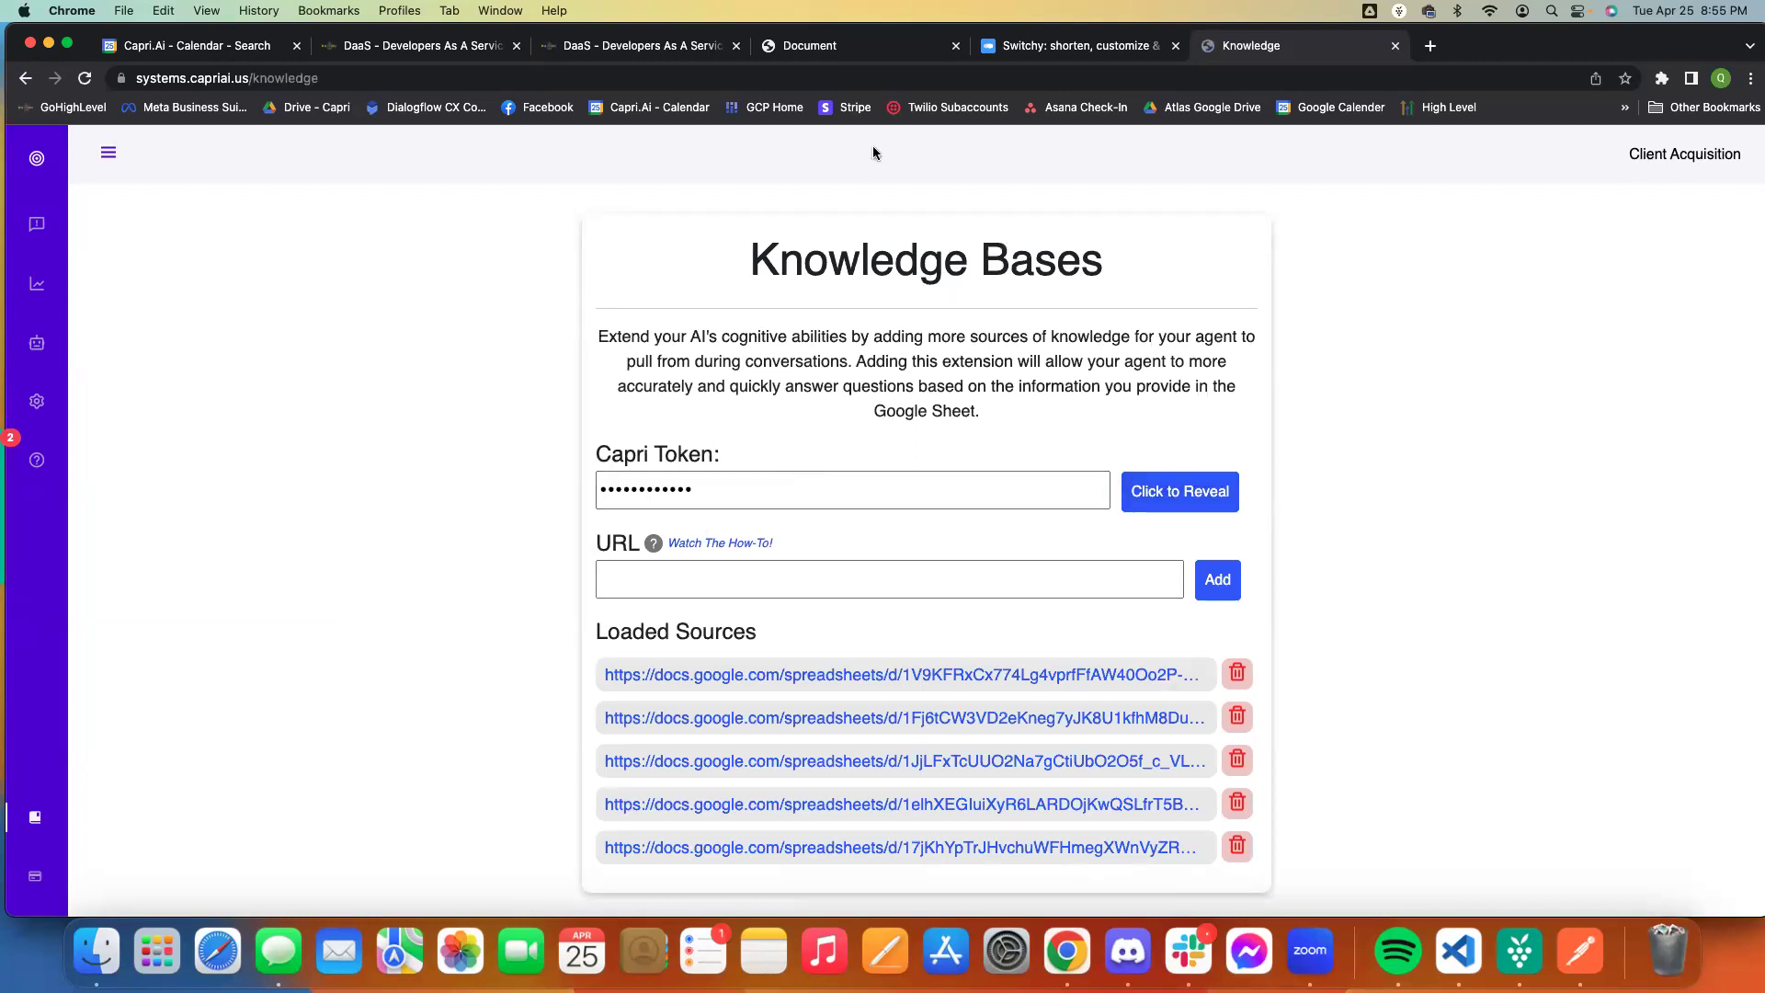
# Step: Inspect the token value in the Capri Emulator link URL, then return to the embedded chat
pyautogui.click(638, 52)
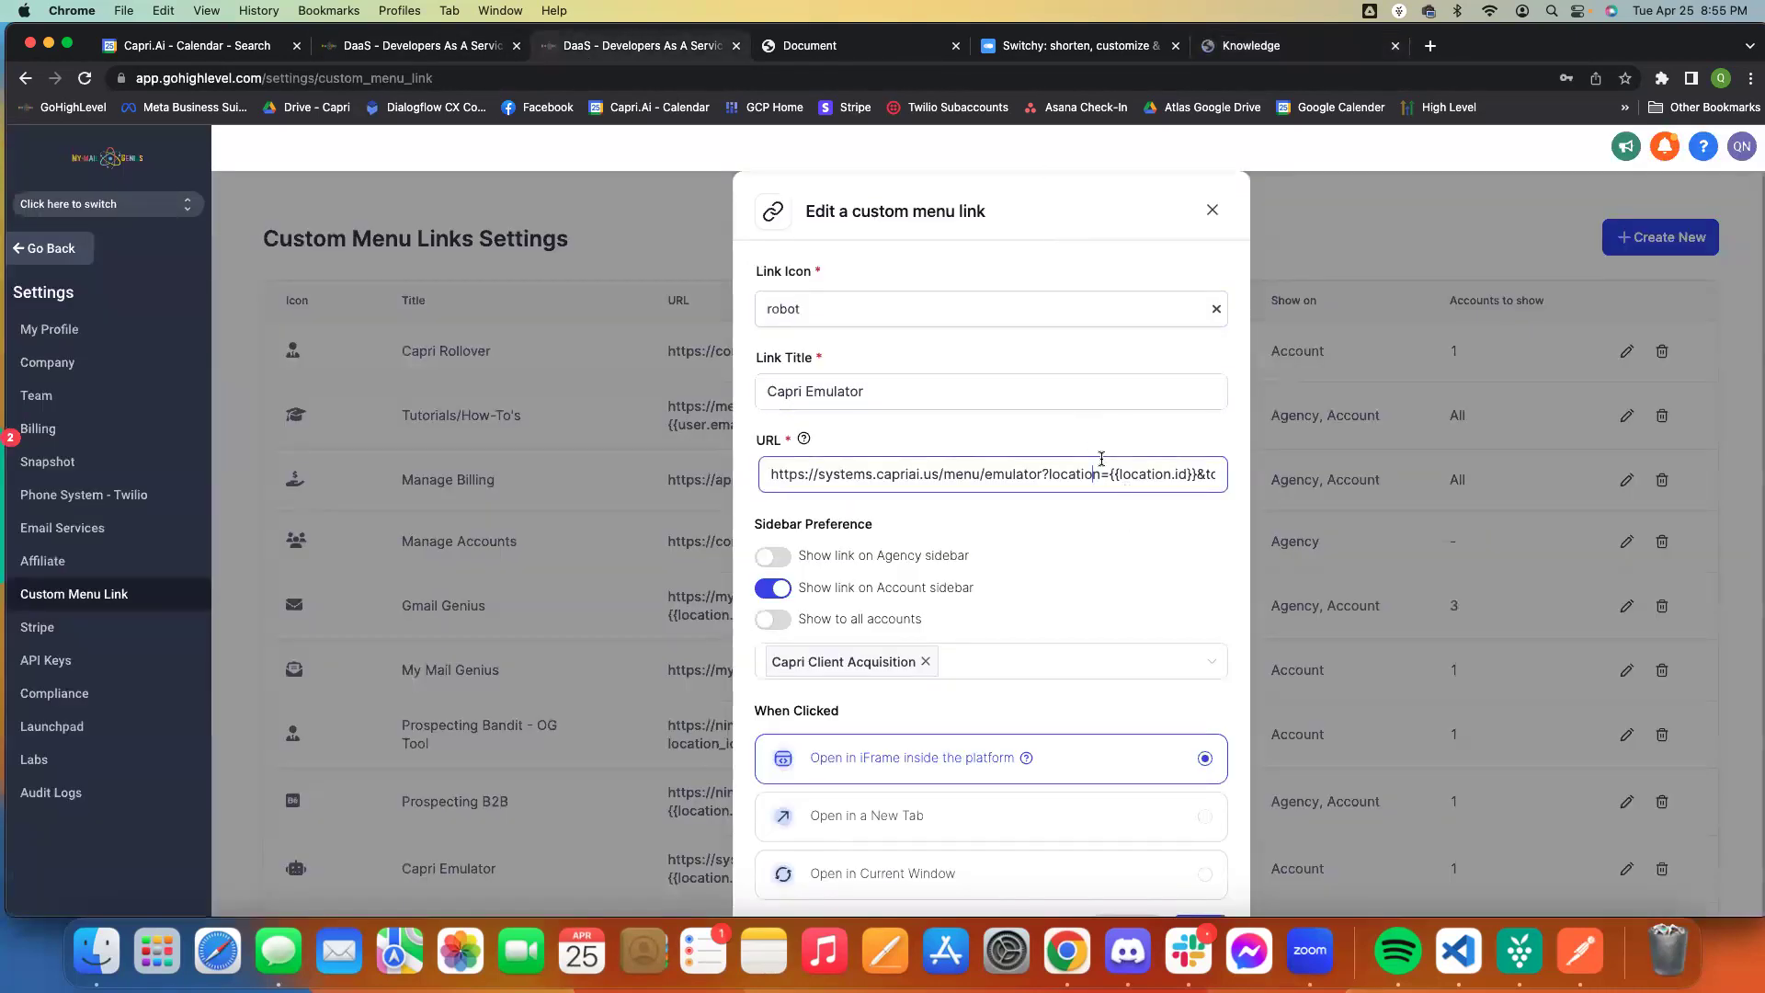
pyautogui.moveTo(1052, 472); pyautogui.dragTo(1217, 475)
pyautogui.click(1027, 474)
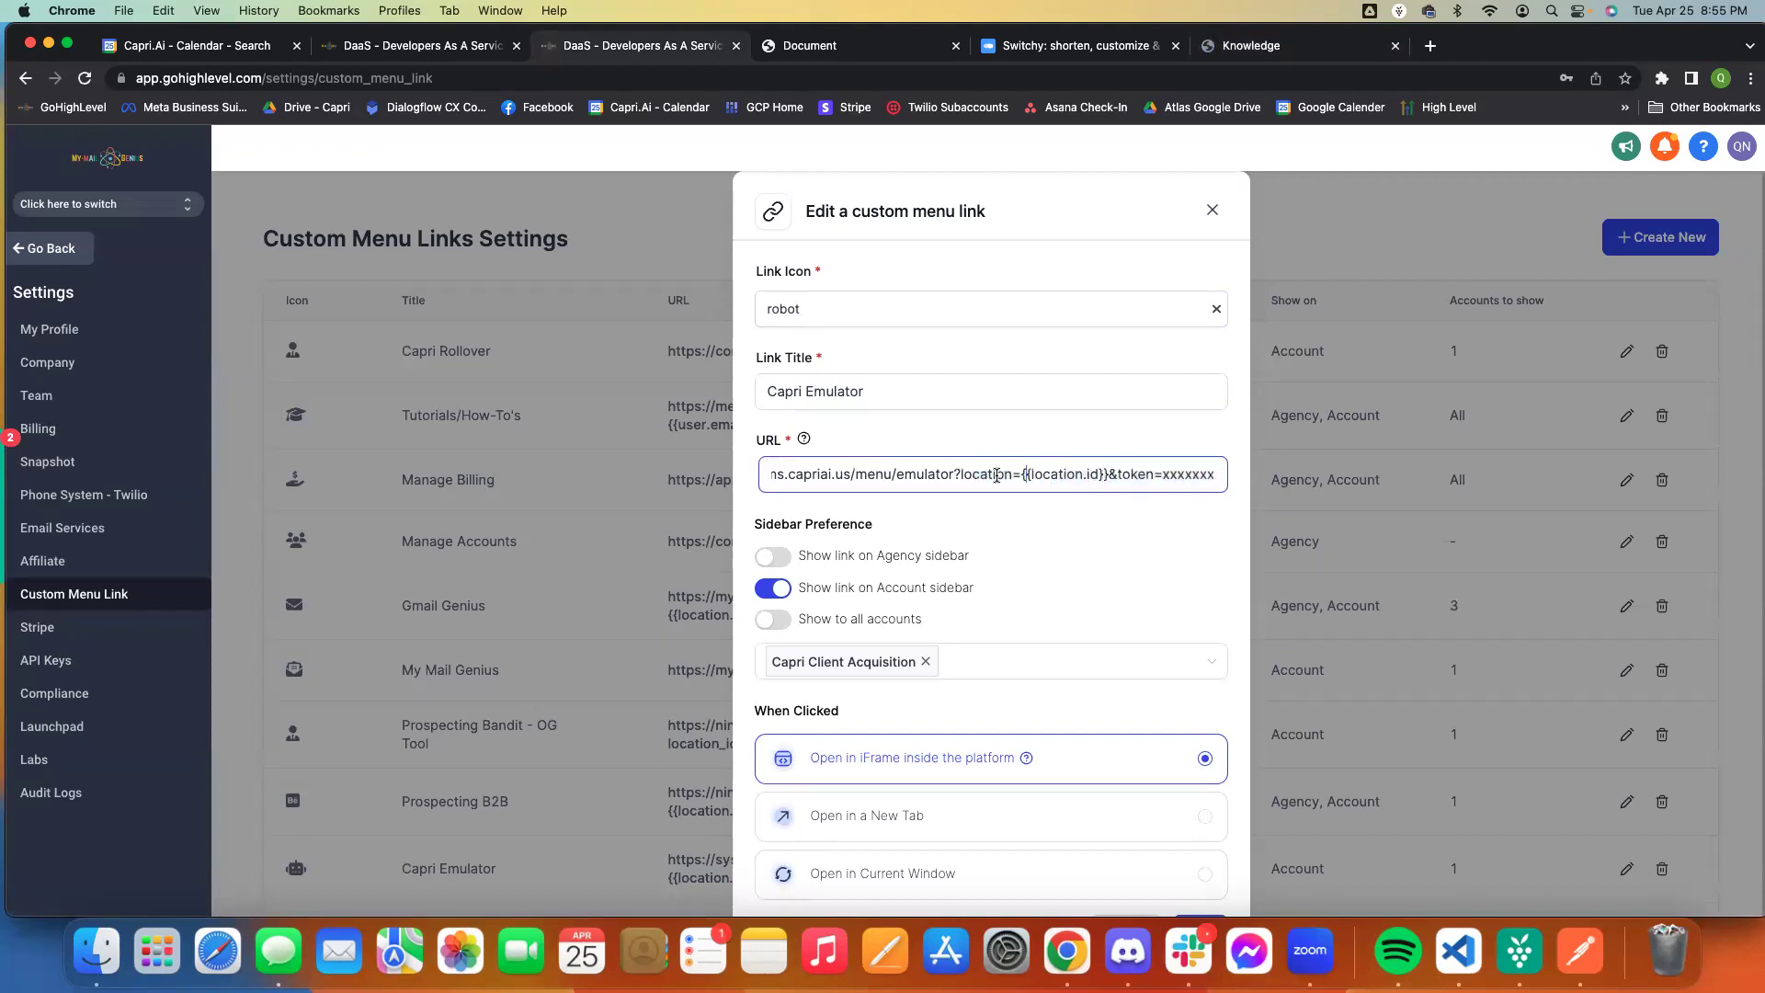
pyautogui.click(1173, 474)
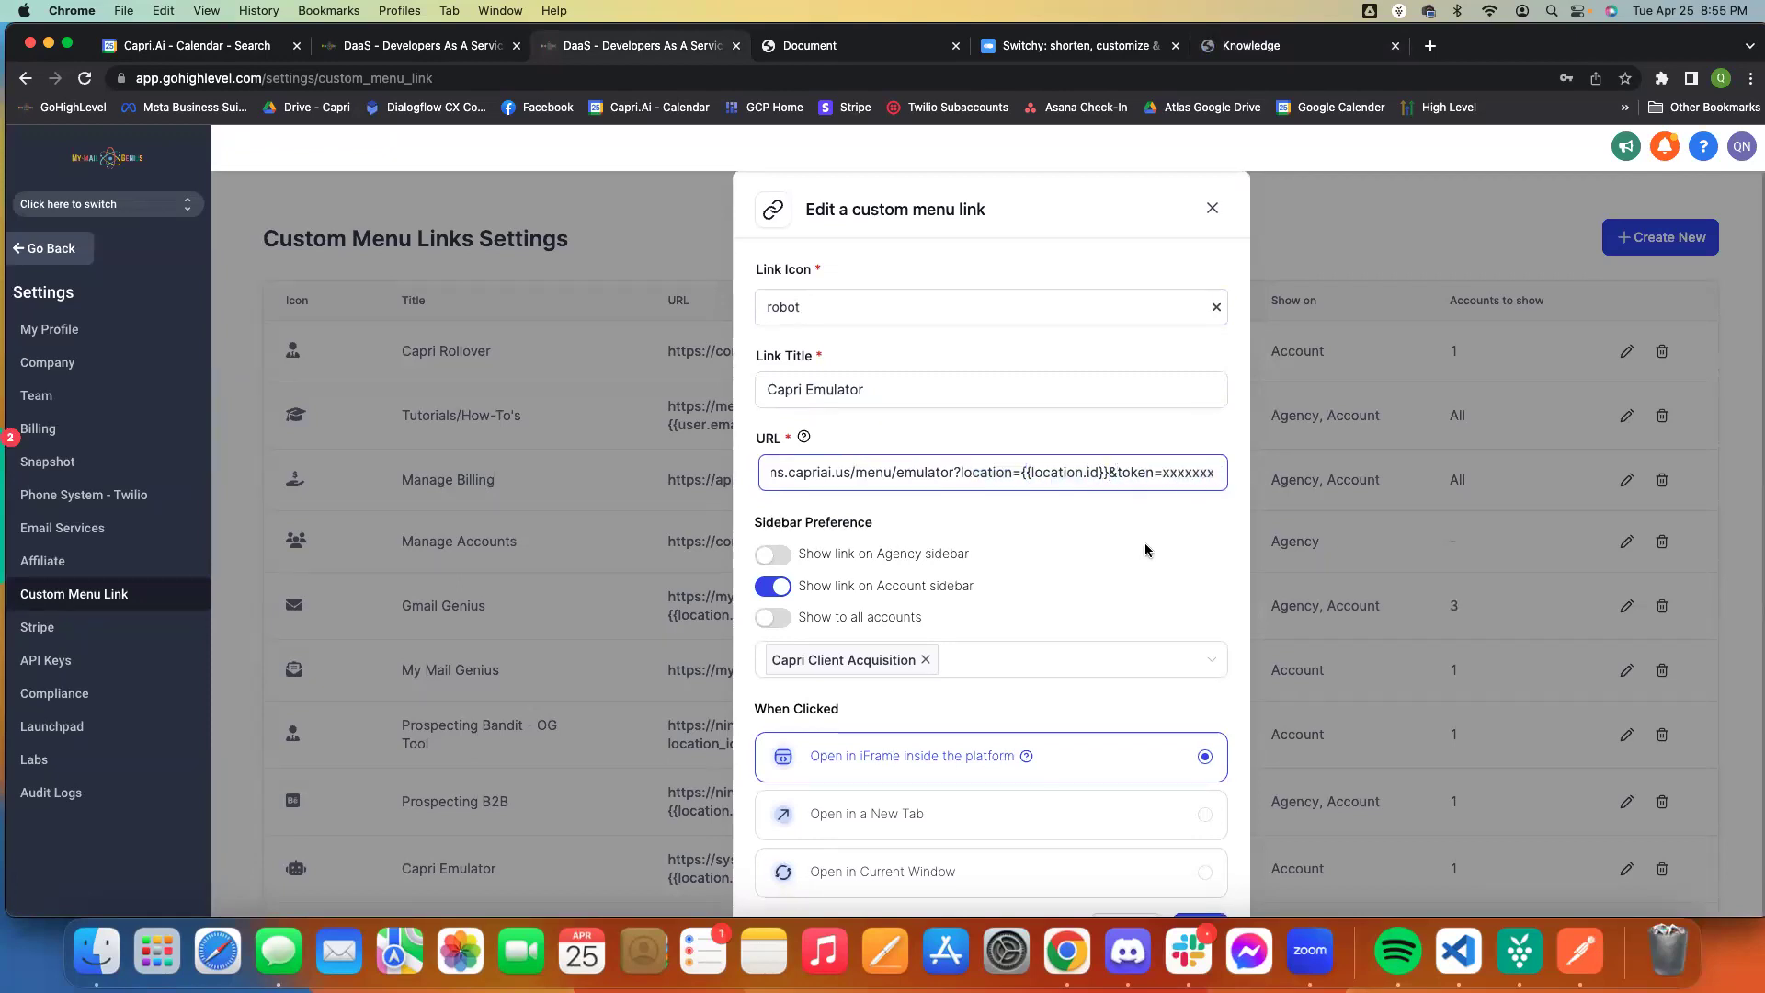
pyautogui.scroll(-2, 993, 656)
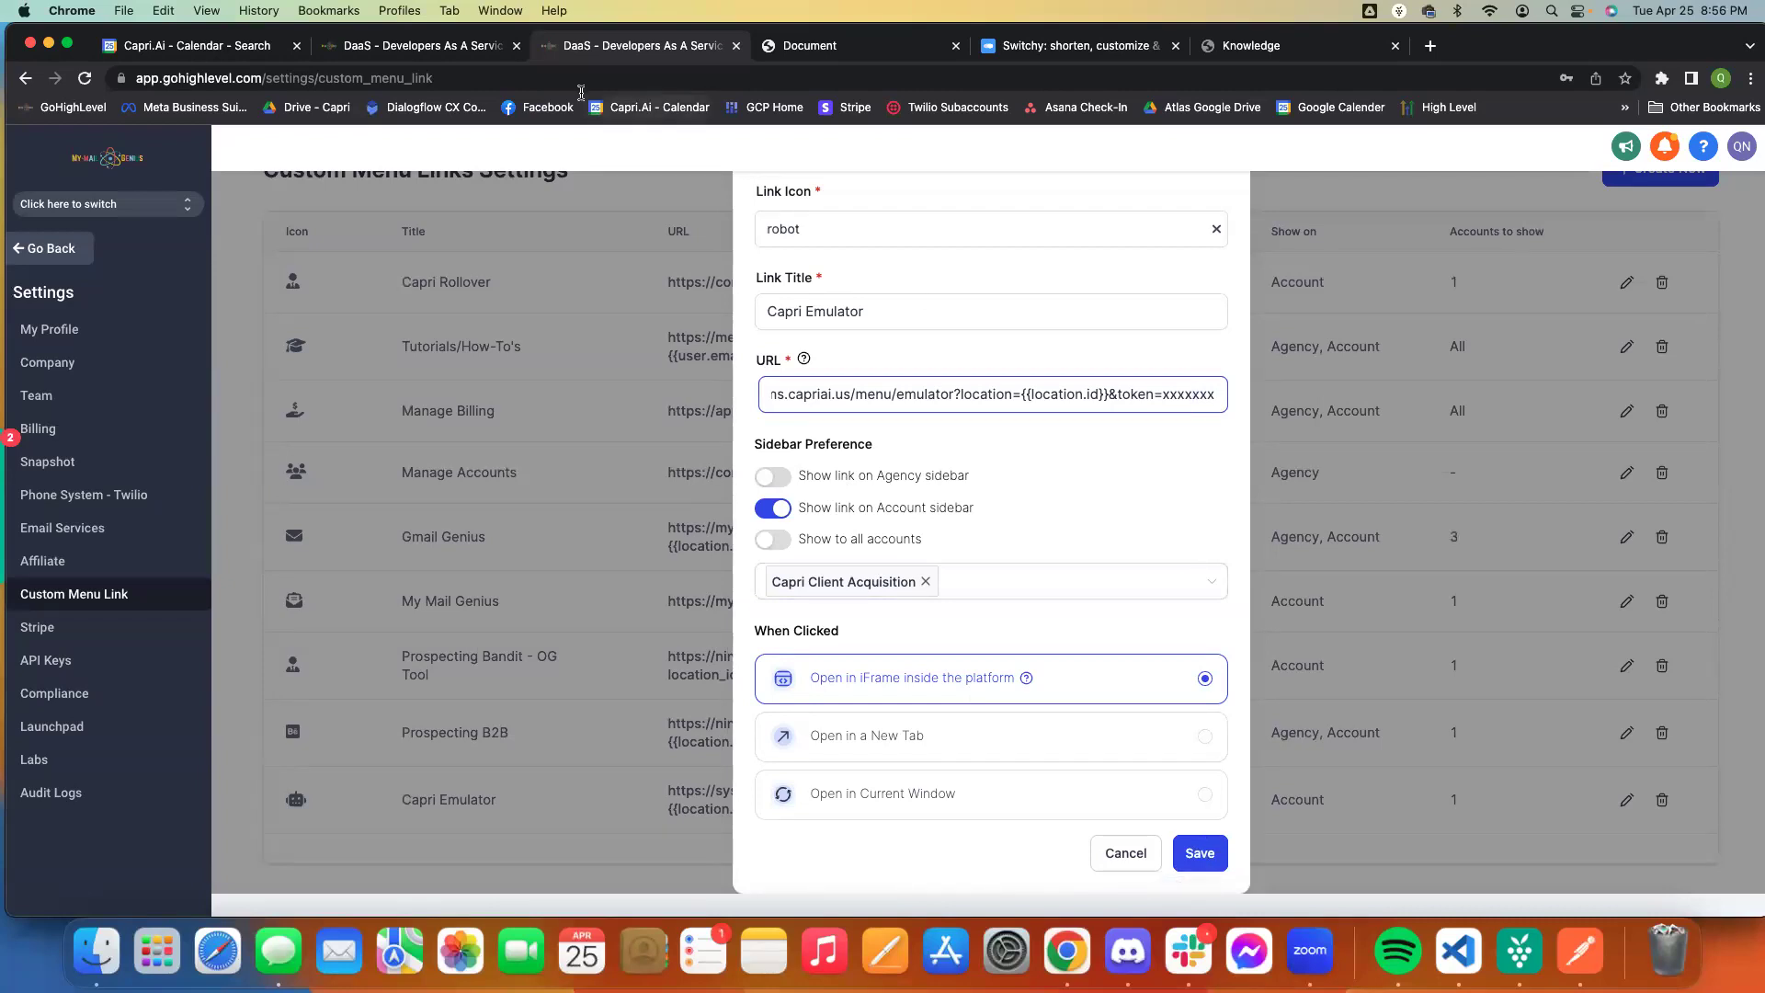
pyautogui.click(469, 55)
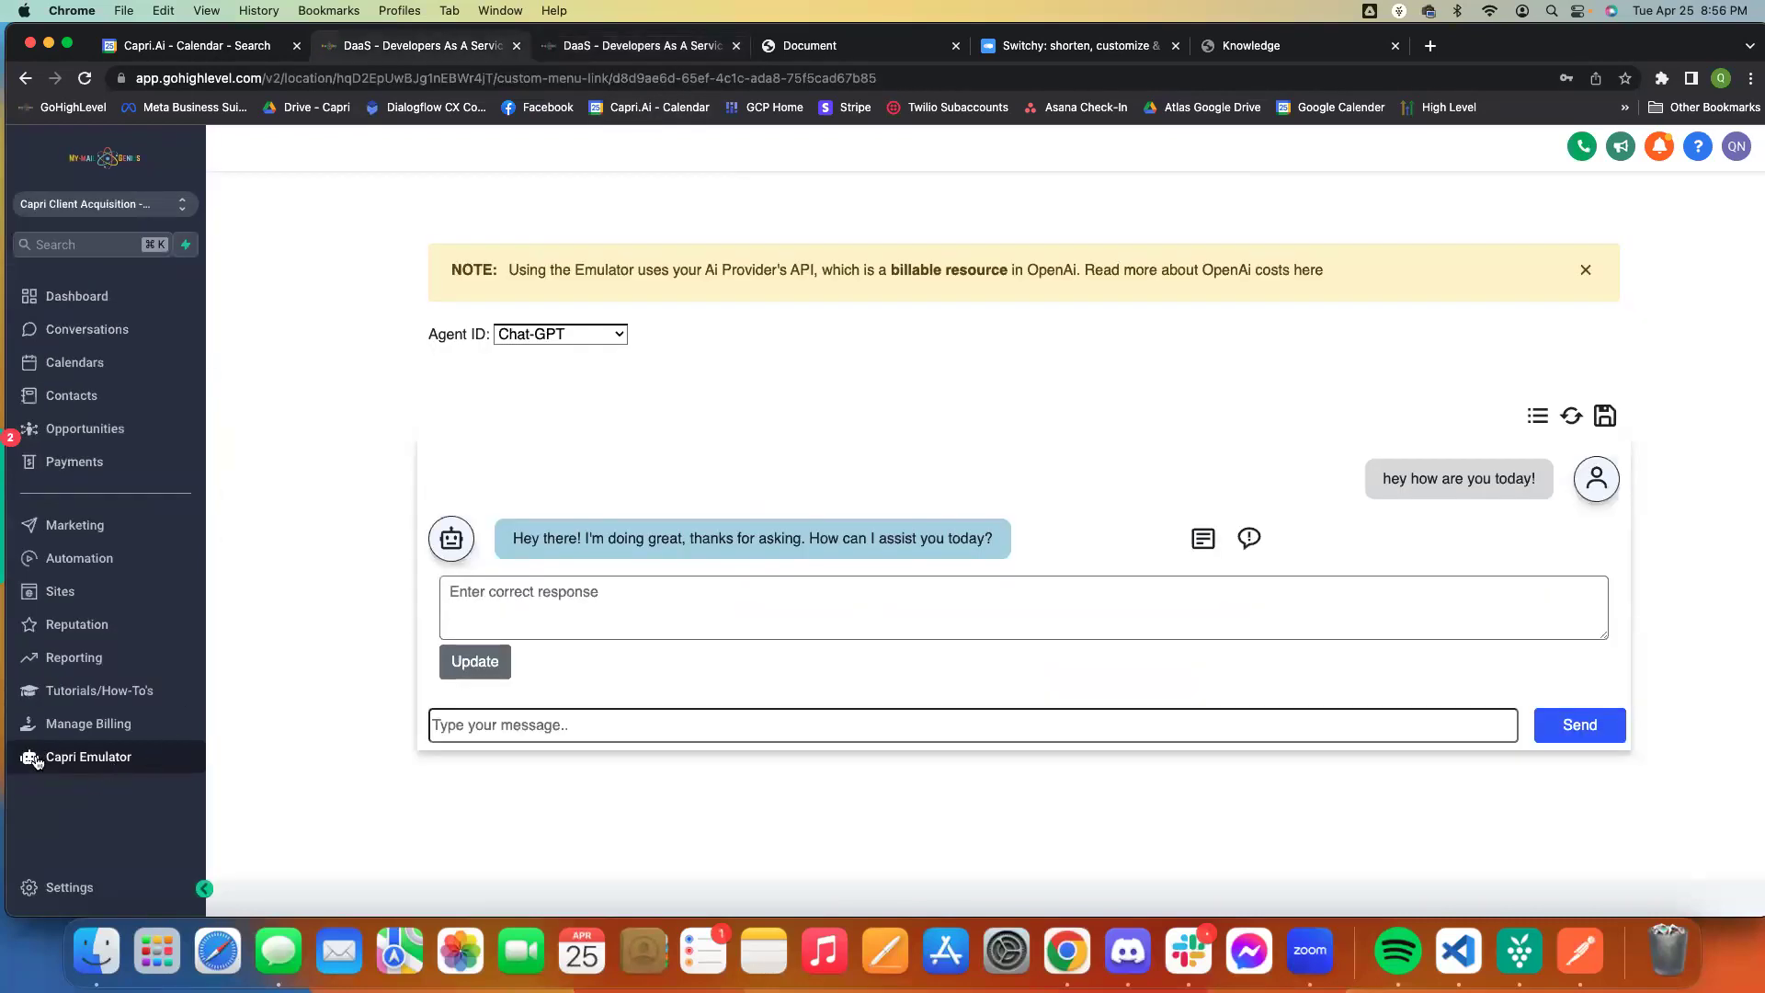